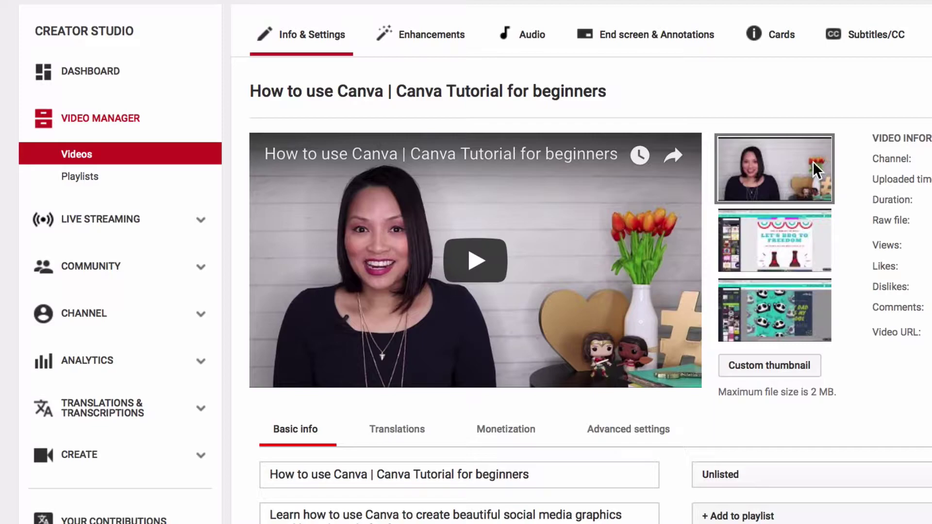
# Step: Bring up canva.com in the browser, with YouTube Creator Studio set aside
pyautogui.moveTo(798, 313)
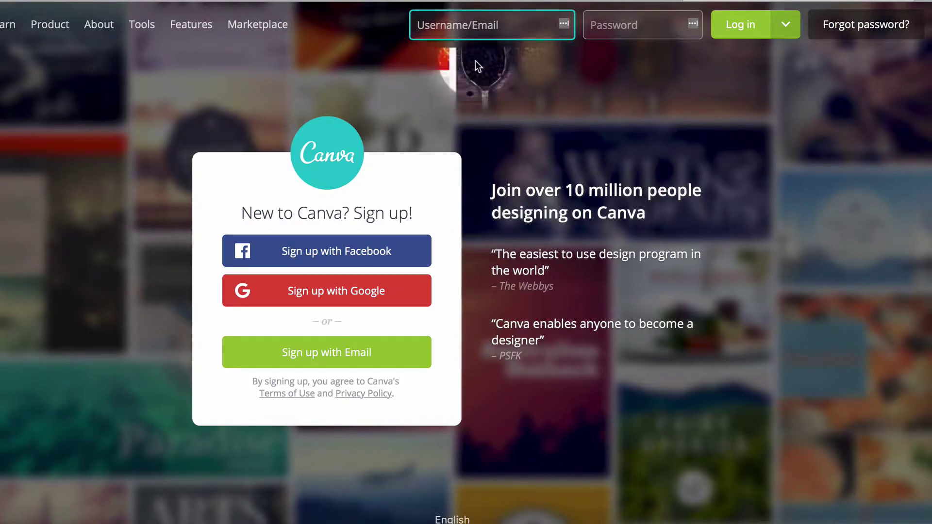
# Step: Log in to the Canva account using the username field and the Log in options
pyautogui.click(489, 24)
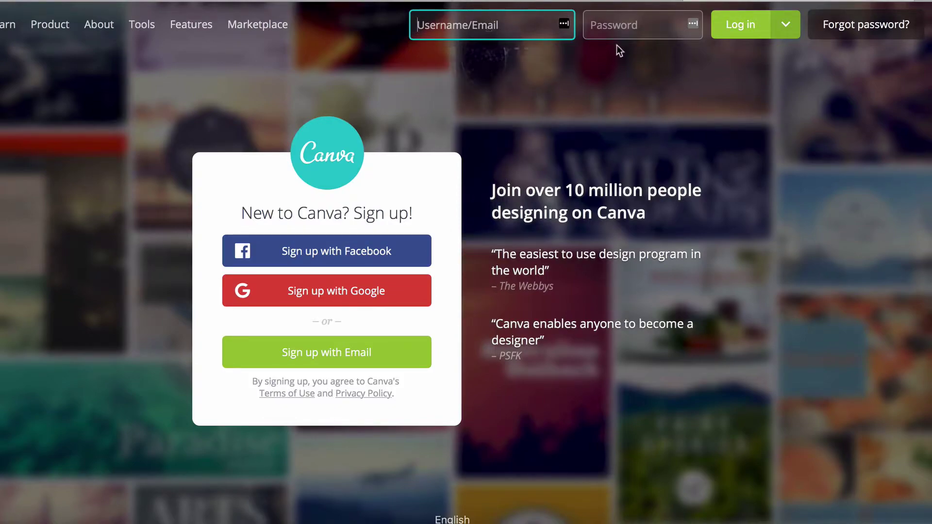
pyautogui.click(788, 29)
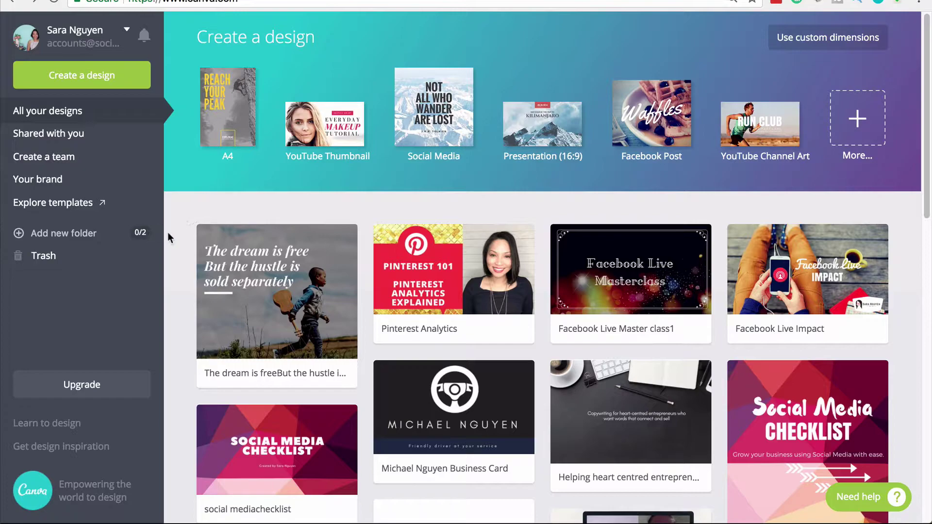
# Step: Open the full Create a design catalogue from the left sidebar
pyautogui.click(90, 84)
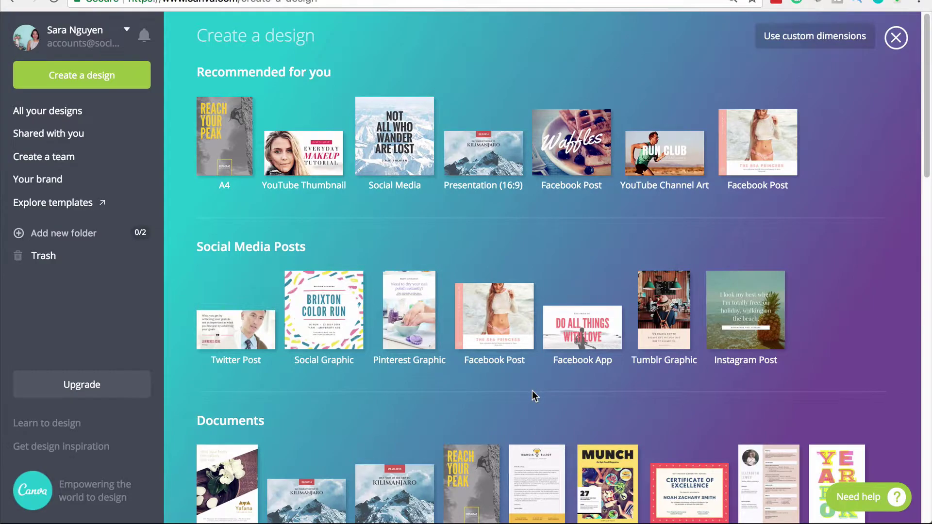
# Step: Find Social Media & Email Headers and start a blank 1280 × 720 YouTube Thumbnail design
pyautogui.scroll(-5, 532, 390)
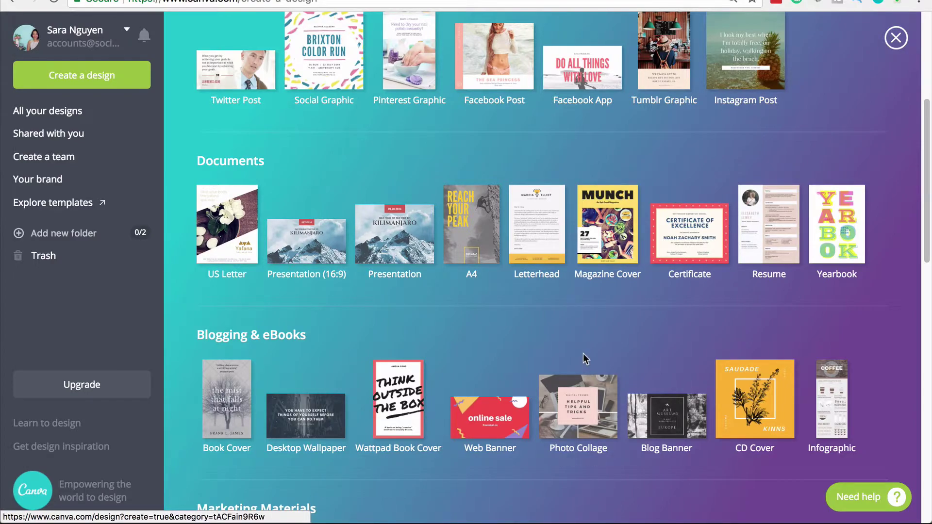
pyautogui.scroll(-5, 638, 336)
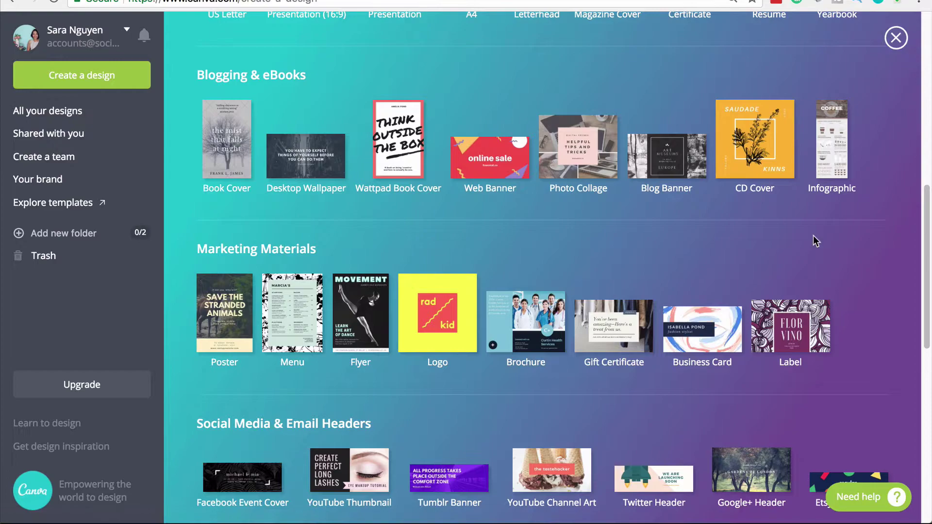
pyautogui.scroll(-6, 880, 288)
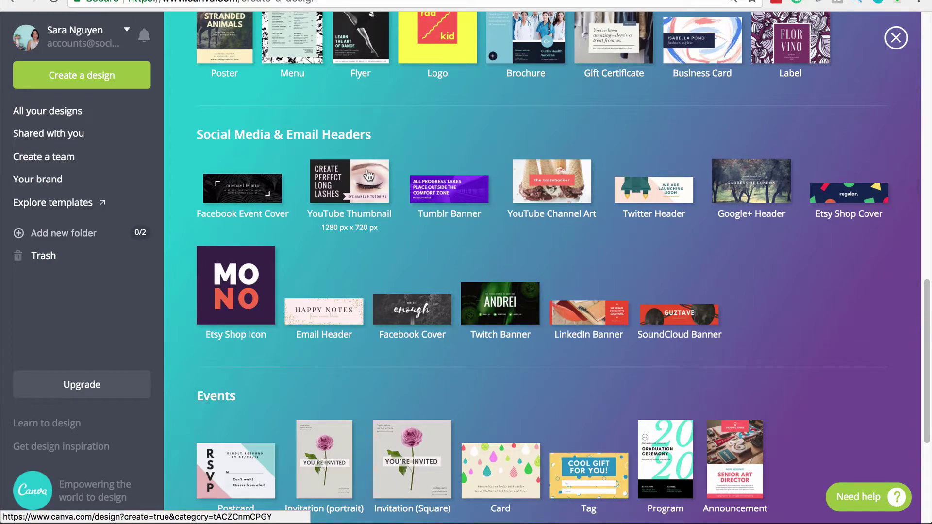
pyautogui.click(348, 174)
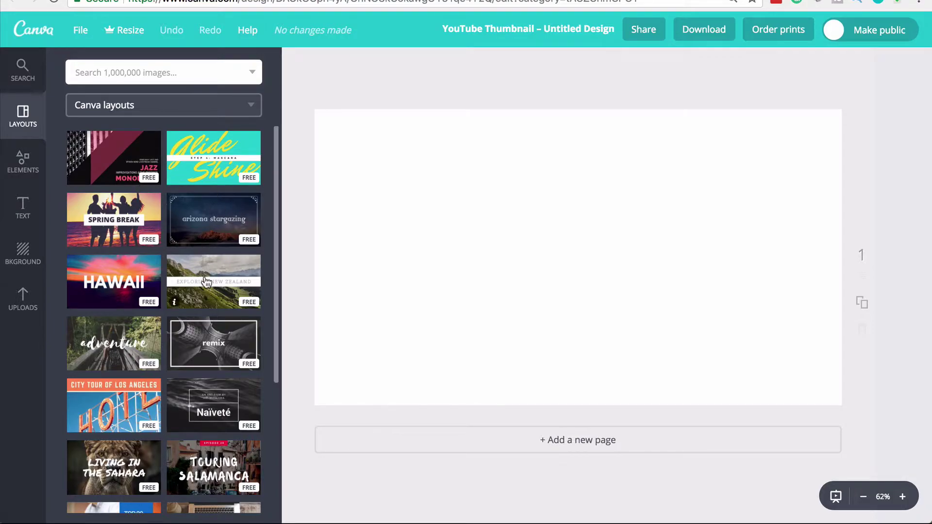
# Step: Apply the free 'Hiking the Canadian Rockies – A Beginner's Guide' layout to the thumbnail
pyautogui.scroll(-5, 206, 279)
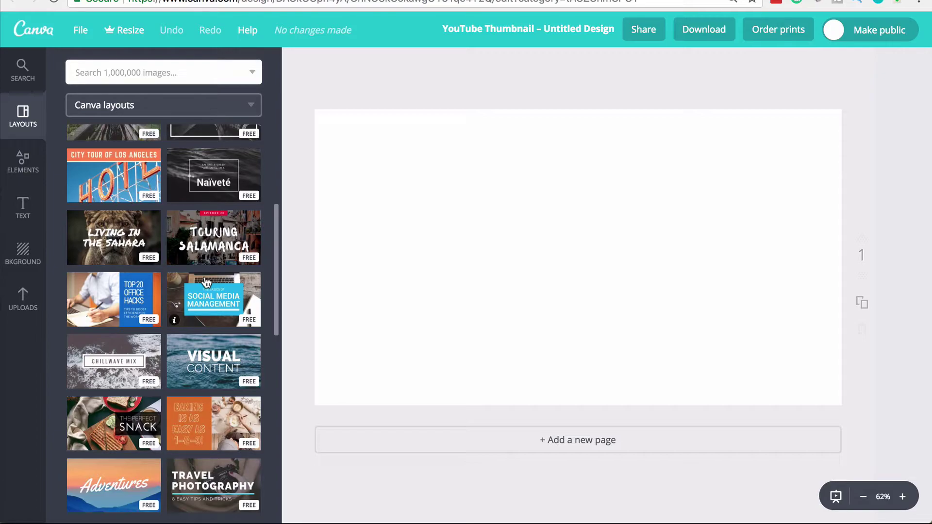
pyautogui.scroll(-10, 129, 286)
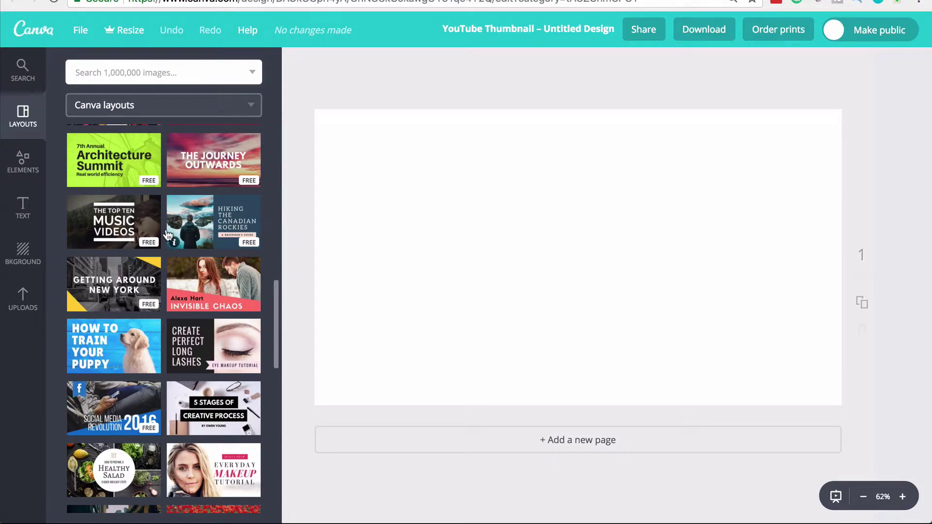
pyautogui.click(187, 234)
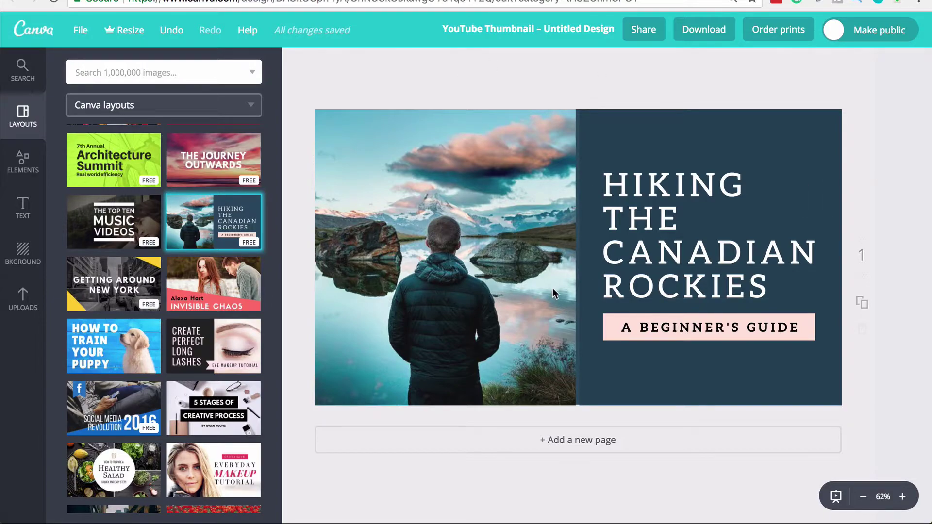
# Step: Delete the layout's hiker photo with 'Delete image', keeping its empty frame
pyautogui.click(425, 290)
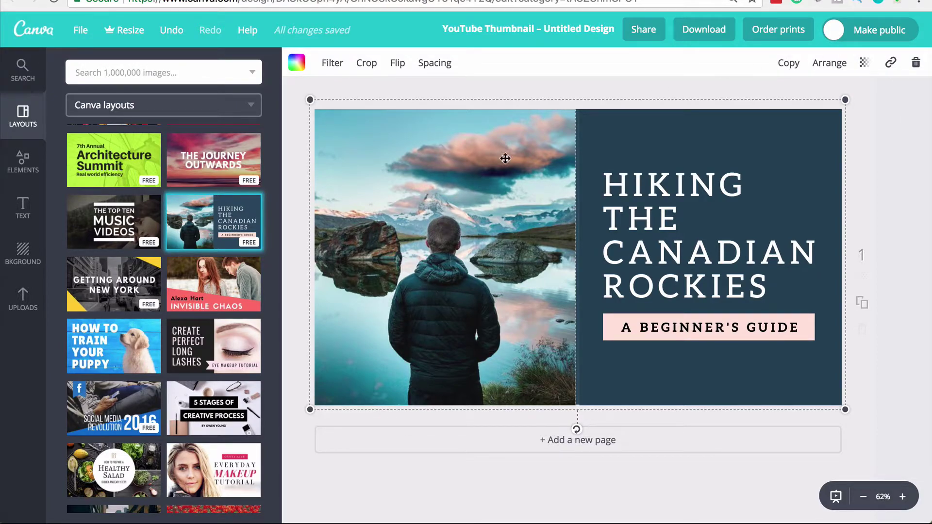
pyautogui.click(916, 71)
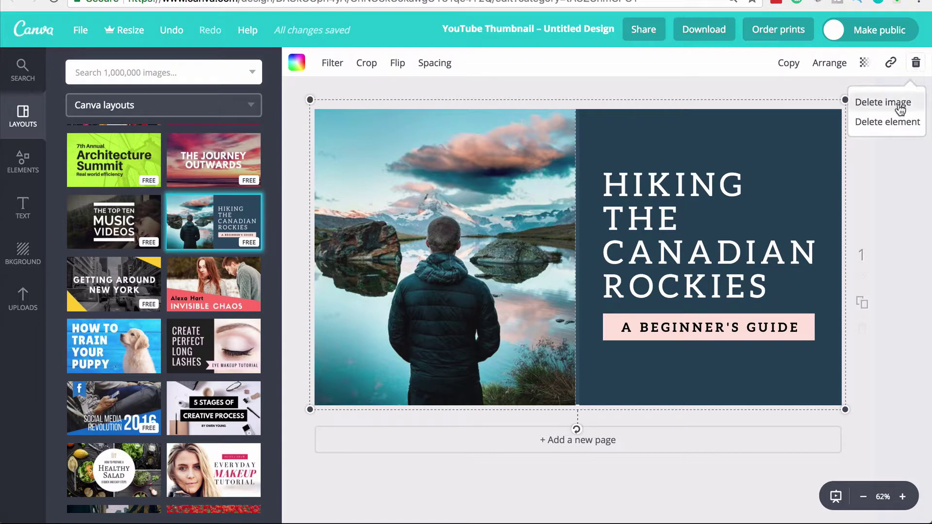
pyautogui.click(916, 105)
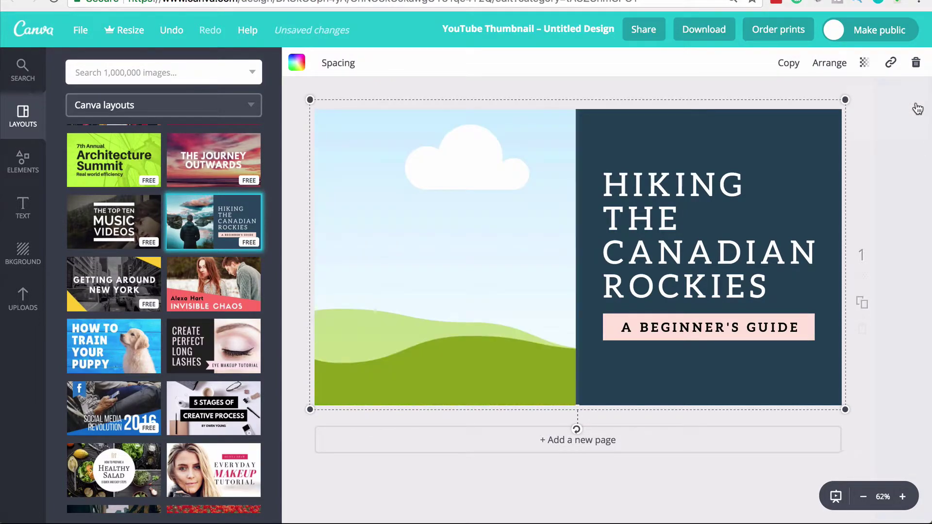
# Step: Upload IMG_1251.JPG from the Desktop to the account's Uploads
pyautogui.click(21, 311)
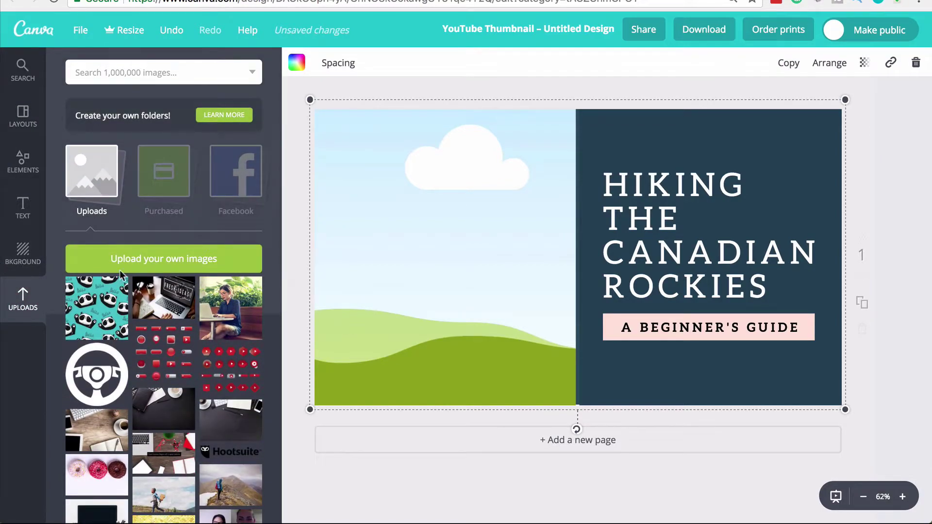
pyautogui.click(149, 262)
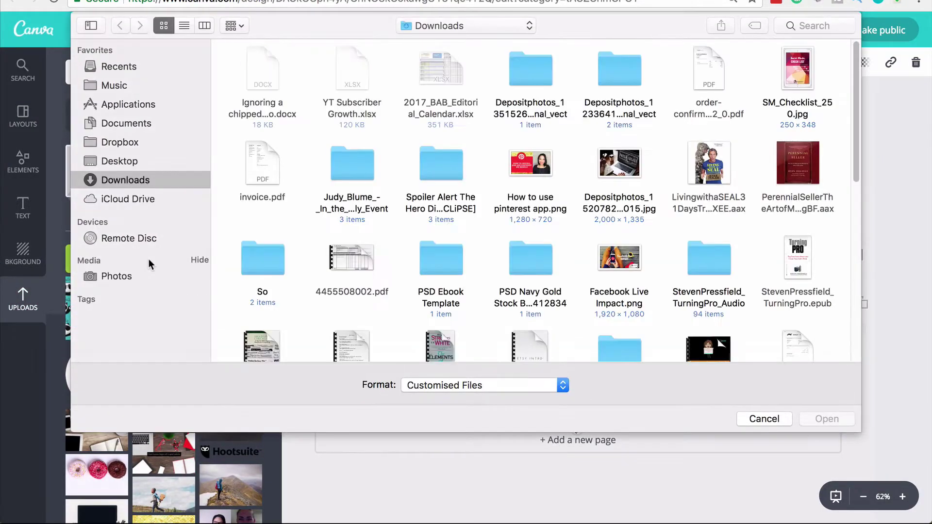
pyautogui.click(129, 162)
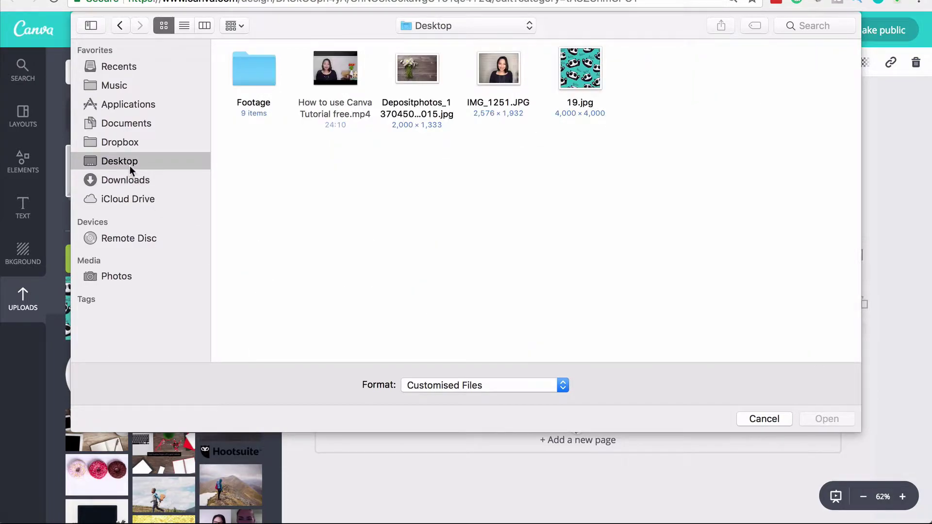
pyautogui.click(491, 84)
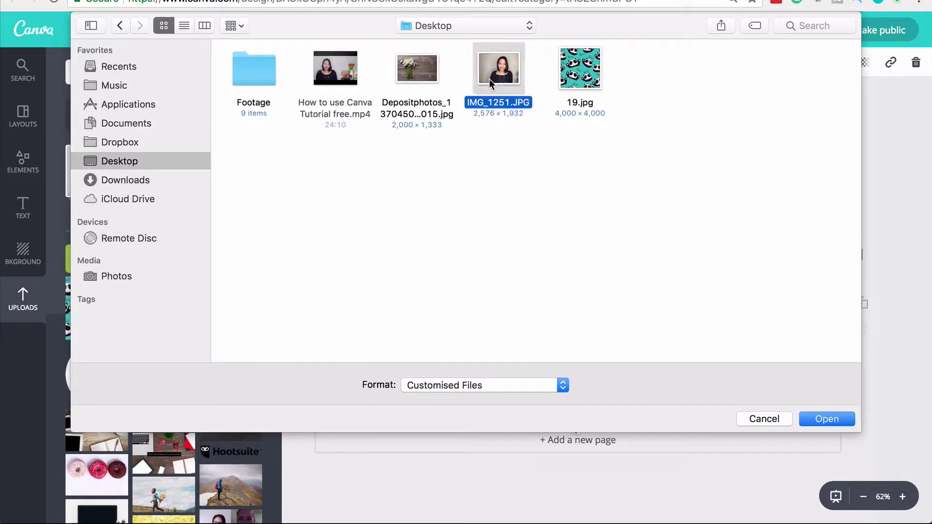
pyautogui.click(827, 418)
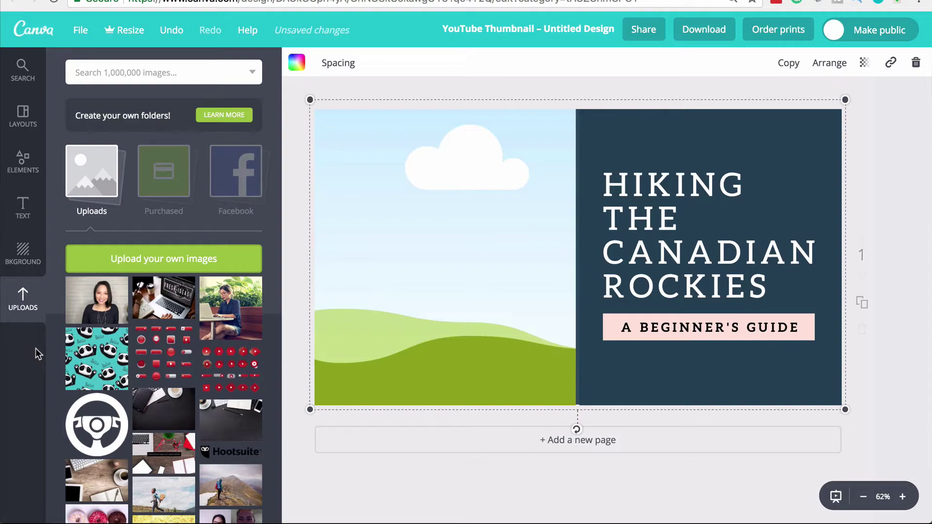
# Step: Place the uploaded portrait into the left frame, shifting it left and enlarging it
pyautogui.click(86, 303)
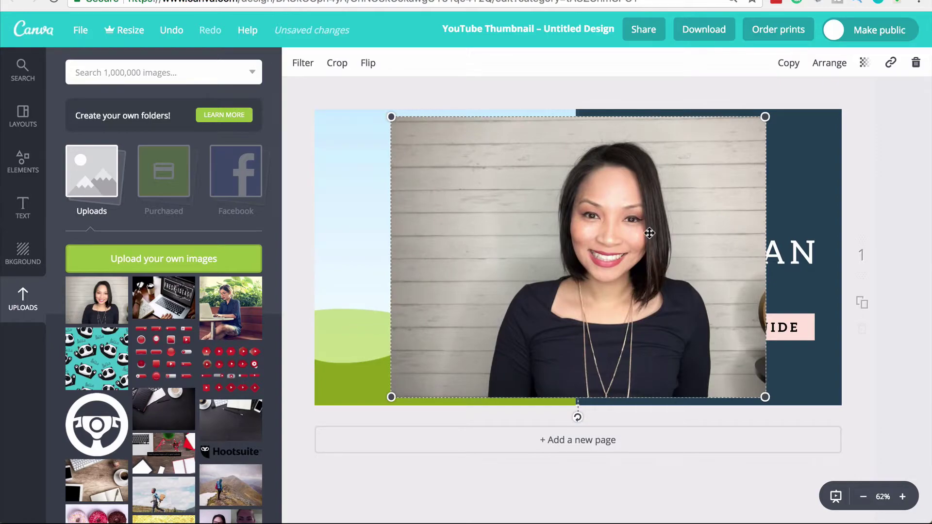
pyautogui.moveTo(633, 235); pyautogui.dragTo(487, 251)
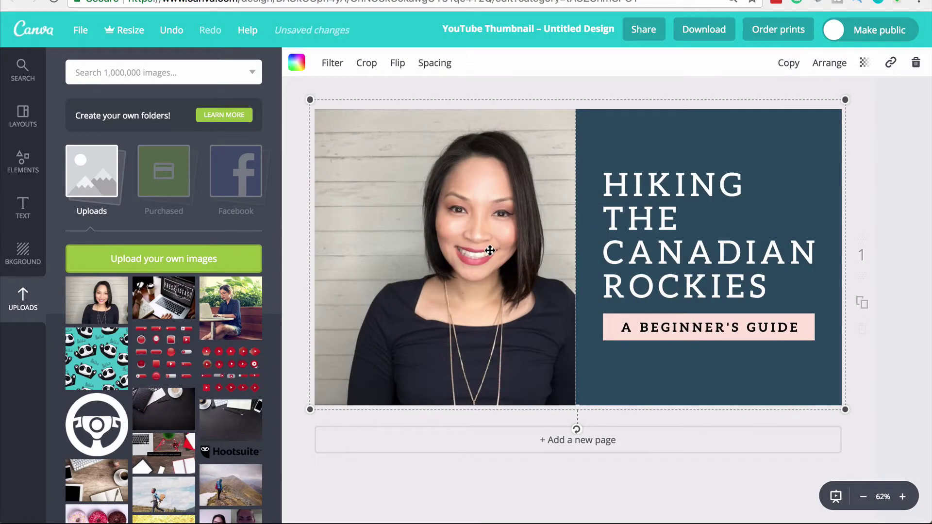
pyautogui.doubleClick(372, 291)
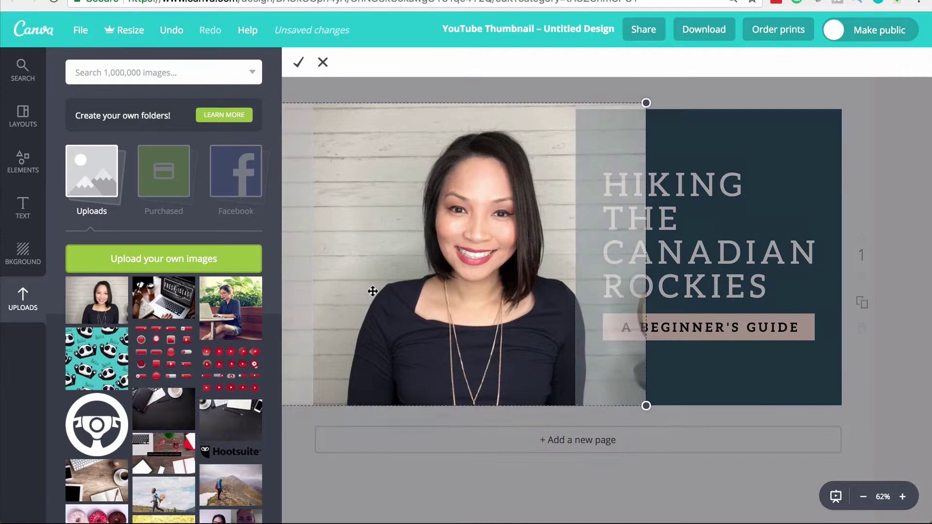
pyautogui.moveTo(372, 290); pyautogui.dragTo(345, 286)
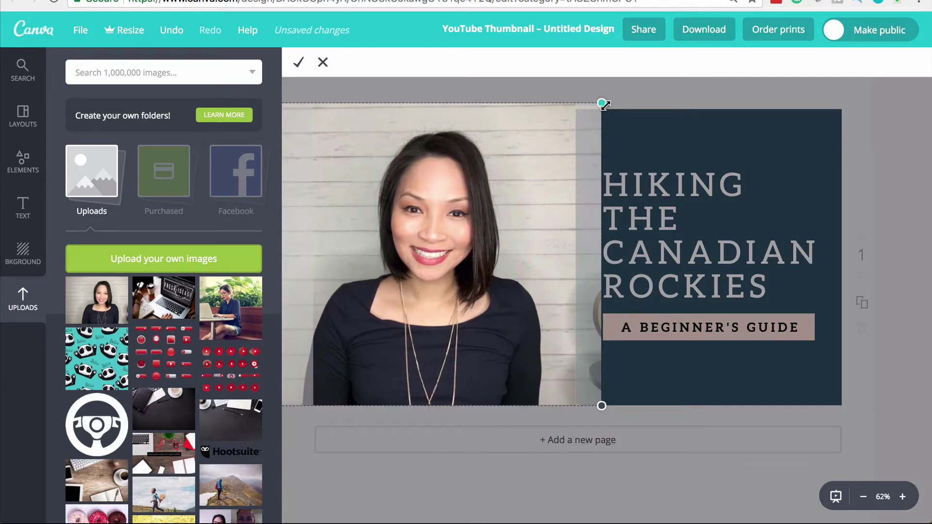
pyautogui.moveTo(603, 101); pyautogui.dragTo(661, 79)
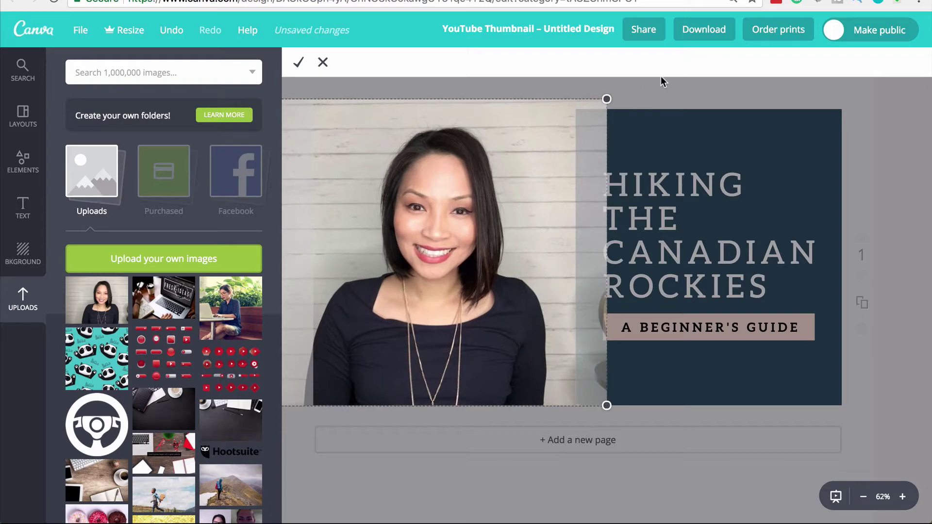
pyautogui.click(299, 64)
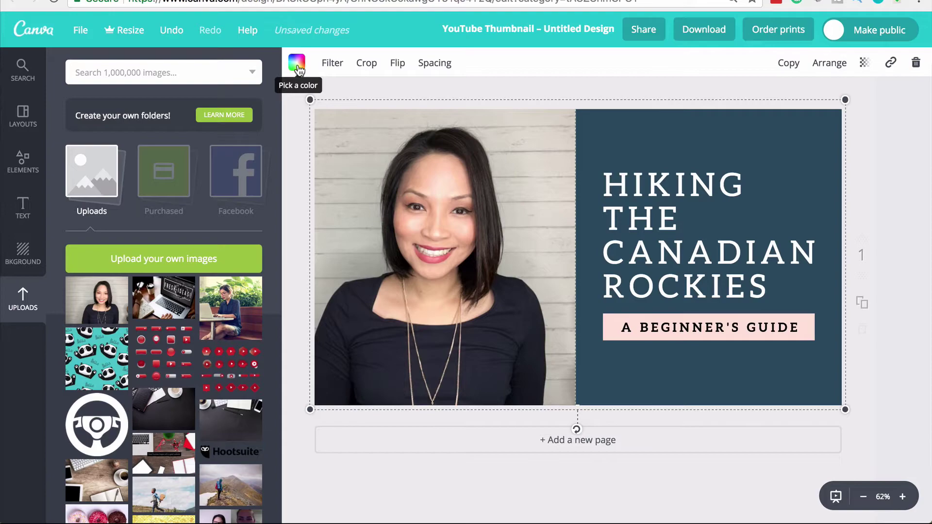
# Step: Nudge the portrait slightly right within its frame and apply the crop
pyautogui.doubleClick(446, 248)
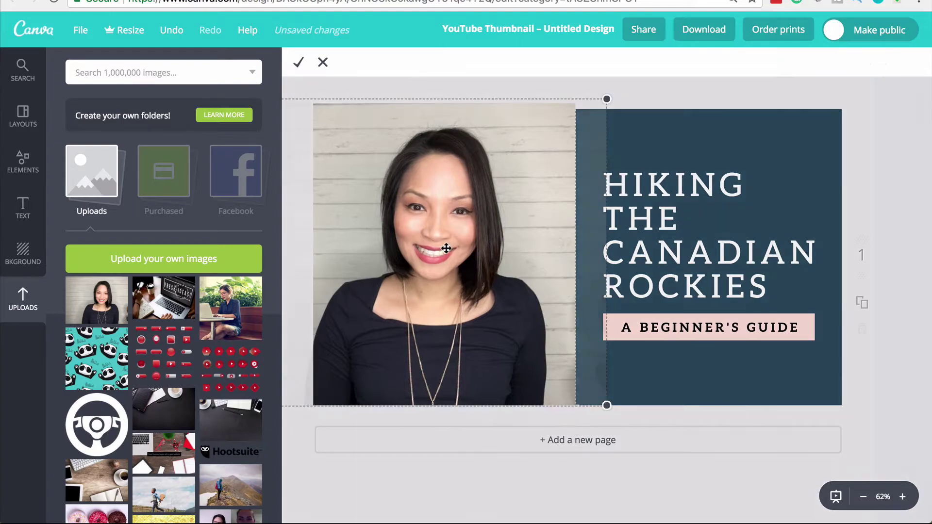
pyautogui.moveTo(446, 248); pyautogui.dragTo(461, 248)
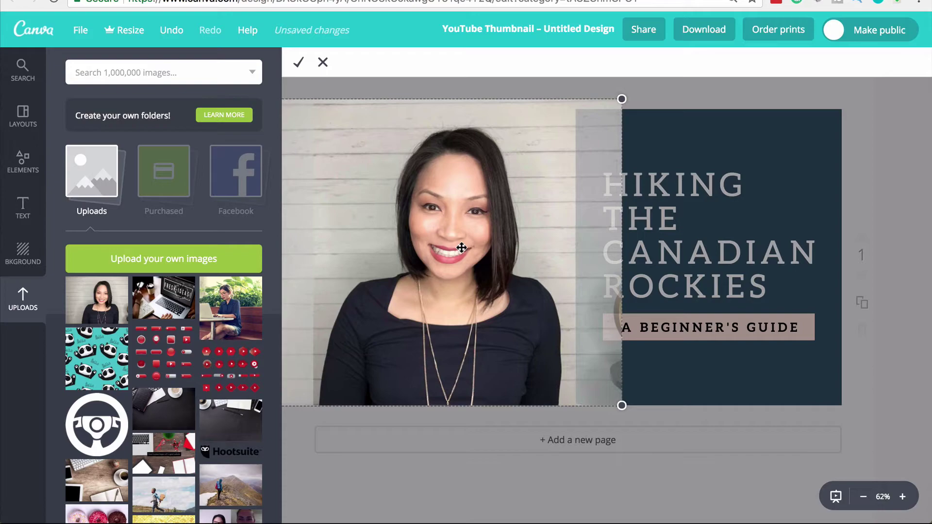
pyautogui.click(298, 62)
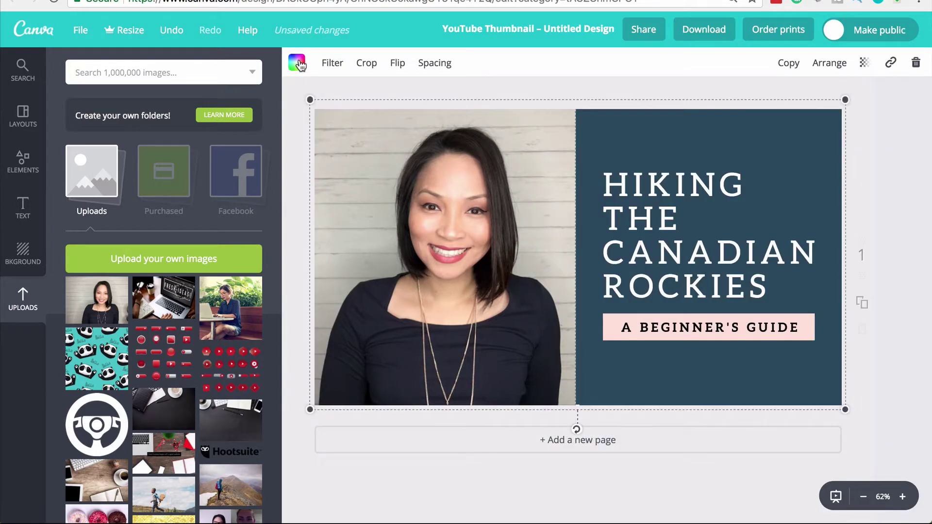
pyautogui.click(326, 68)
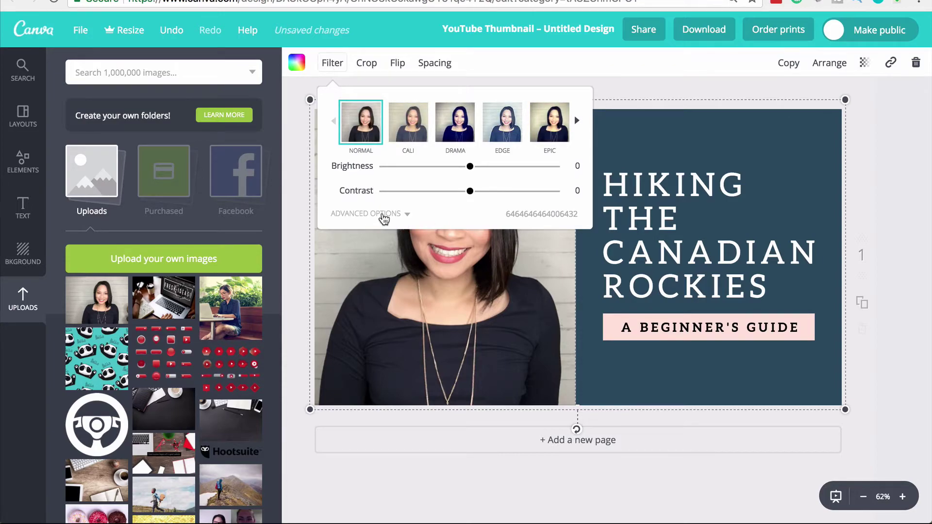
pyautogui.click(383, 215)
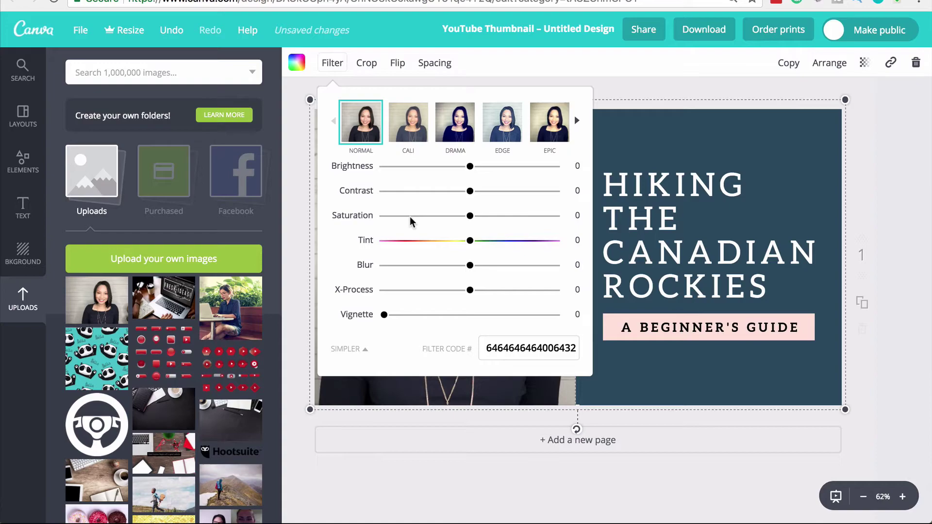
pyautogui.click(374, 488)
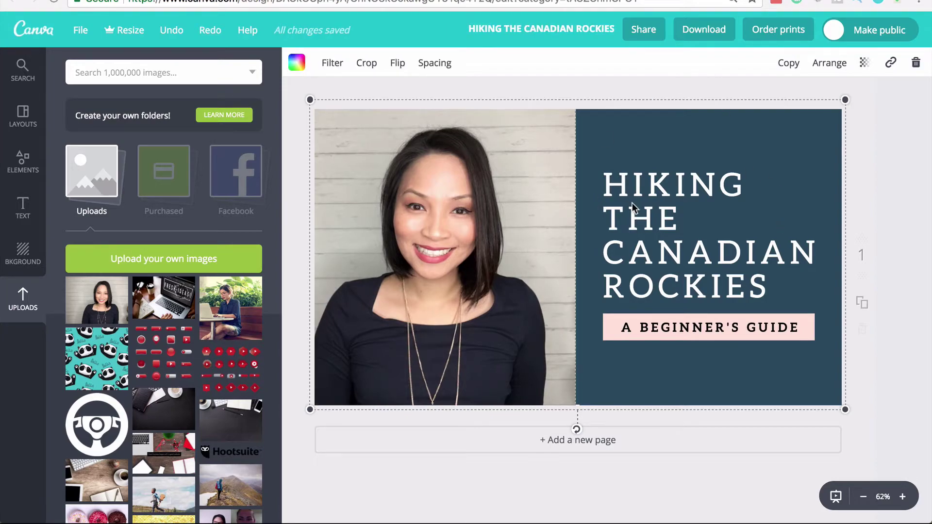
# Step: Replace the HIKING THE CANADIAN ROCKIES title with 'CANVA TUTORIAL' and select it
pyautogui.click(626, 189)
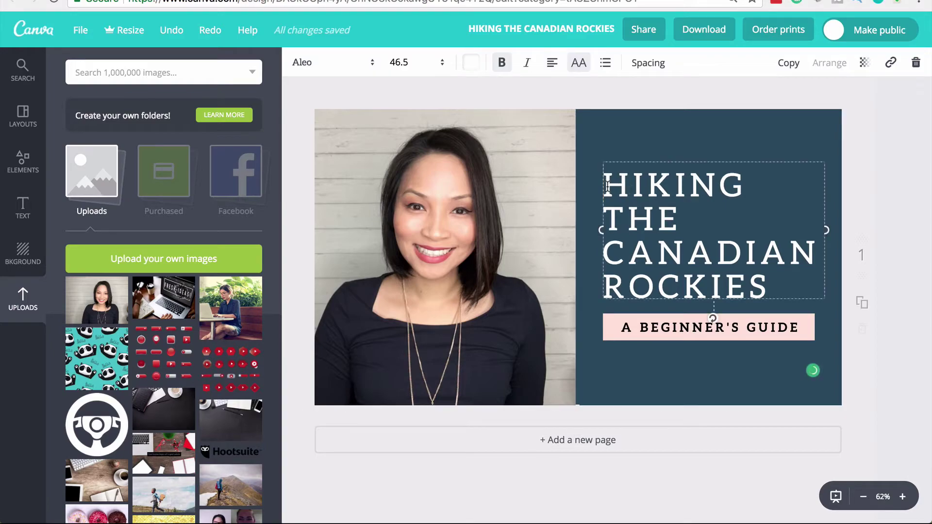
pyautogui.moveTo(607, 186); pyautogui.dragTo(774, 276)
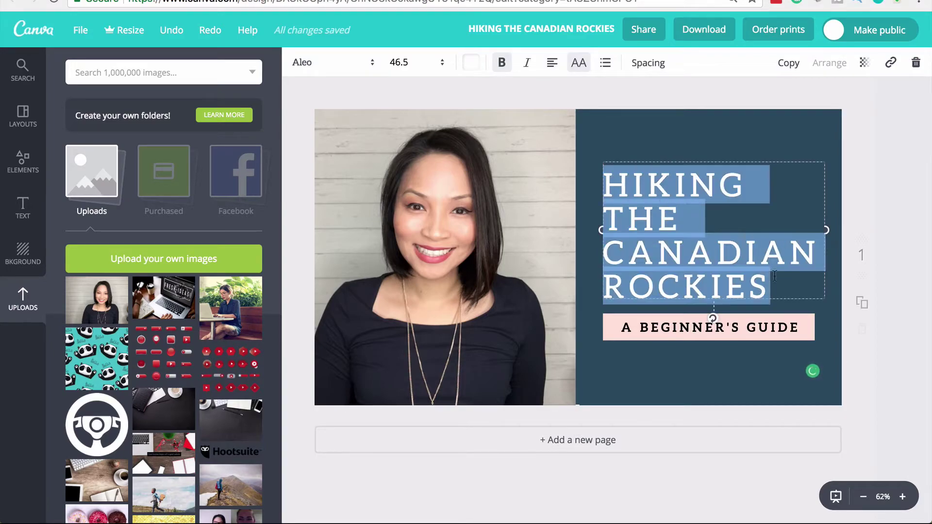
pyautogui.press('BackSpace')
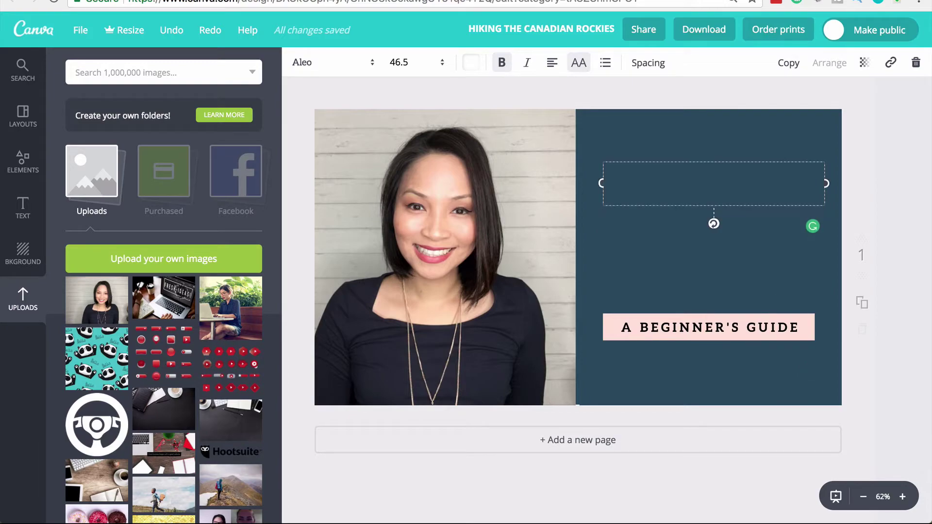
pyautogui.write('CAN')
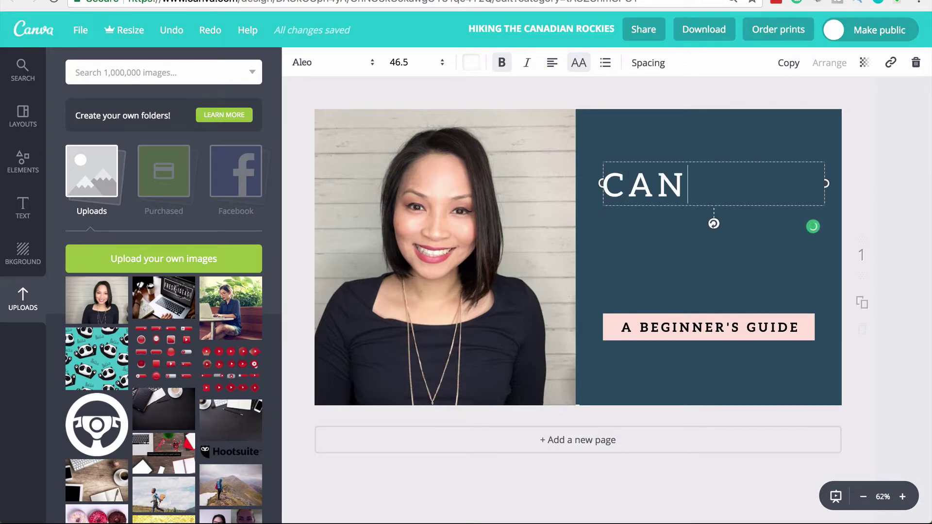
pyautogui.write('VA TUTO')
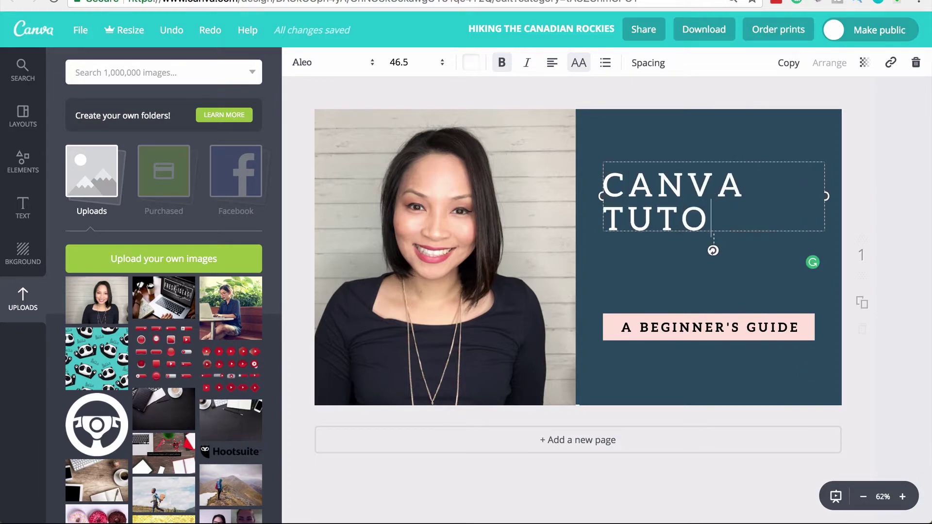
pyautogui.write('RIAL')
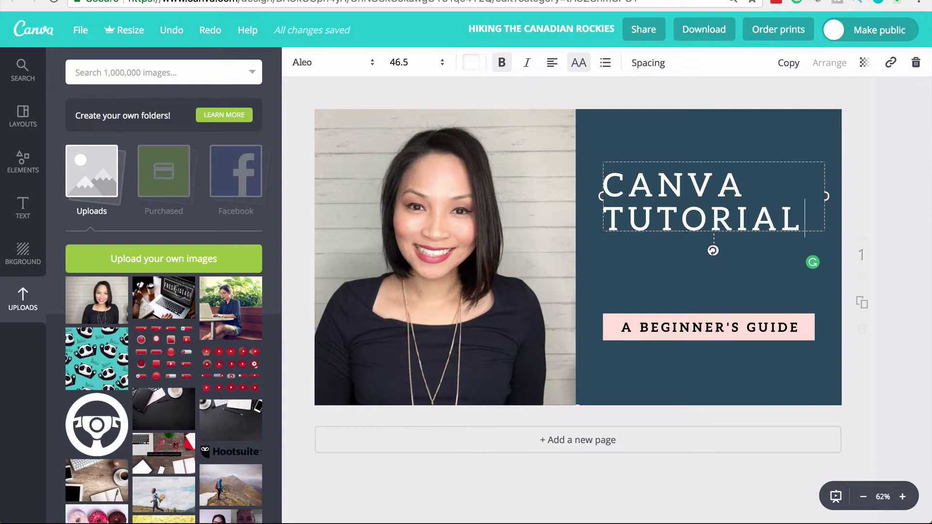
pyautogui.moveTo(604, 184); pyautogui.dragTo(805, 223)
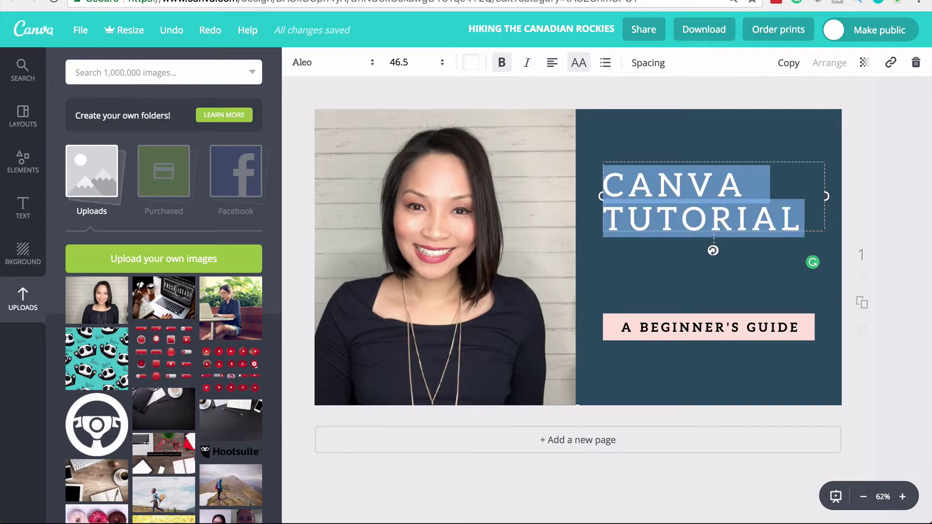
# Step: Try Abril Fatface and Aileron Heavy, then set the title font to Alfa Slab One
pyautogui.click(333, 62)
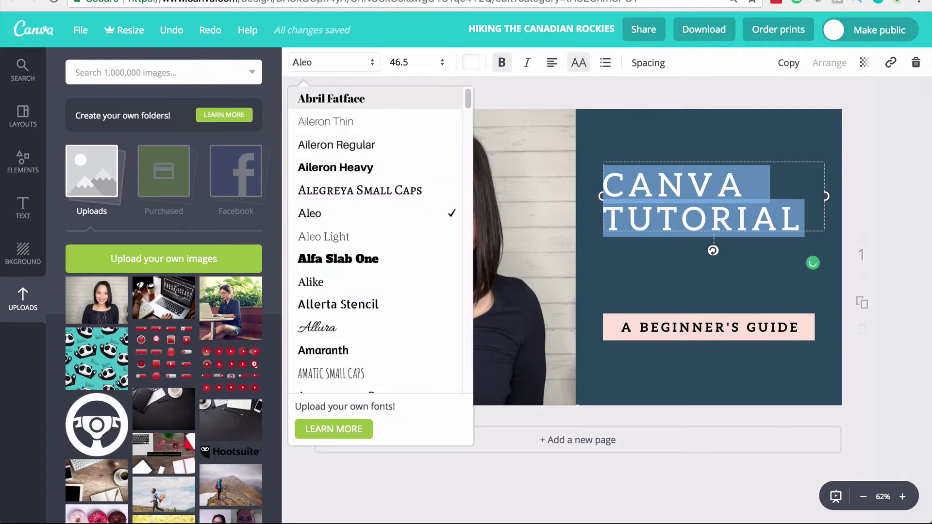
pyautogui.click(331, 99)
pyautogui.click(333, 62)
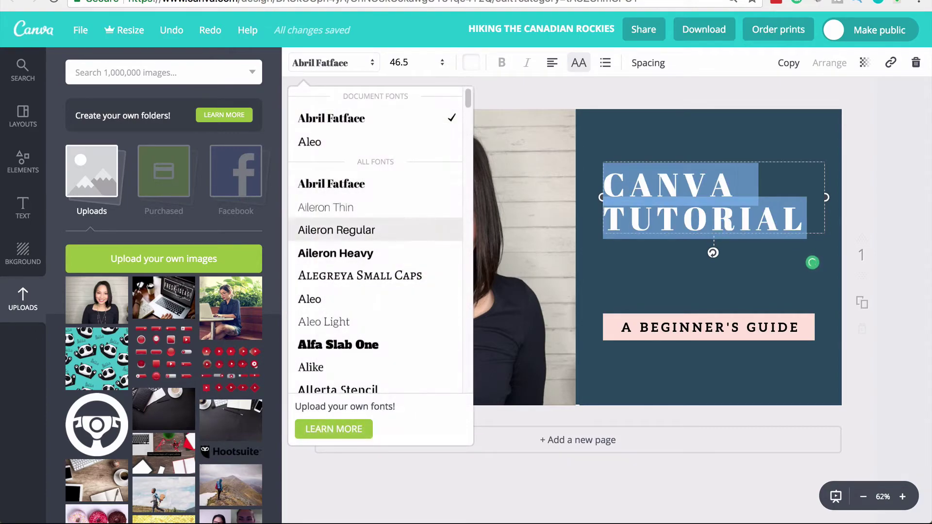
pyautogui.click(336, 252)
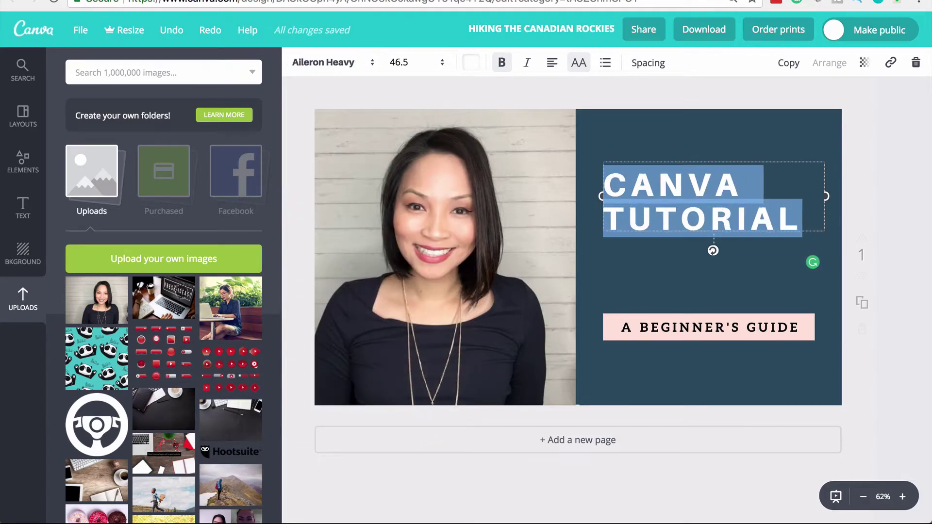
pyautogui.click(332, 62)
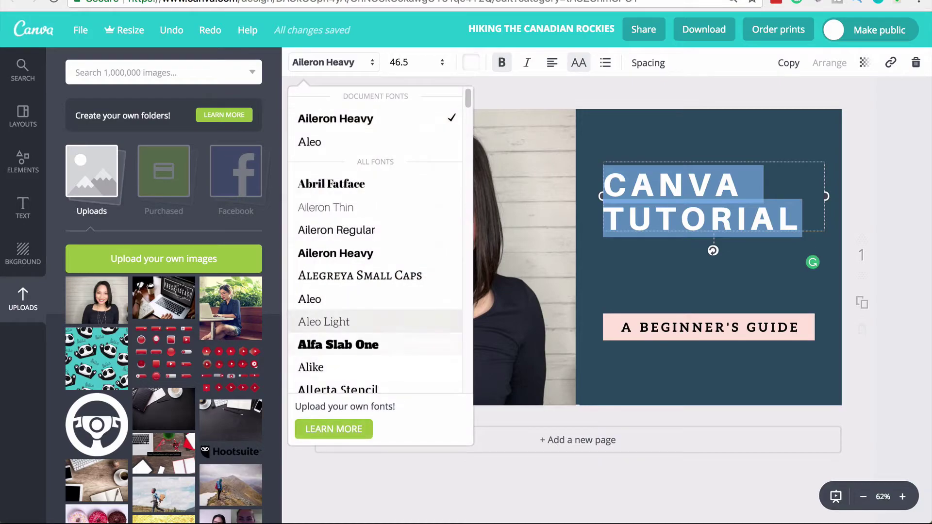
pyautogui.click(338, 344)
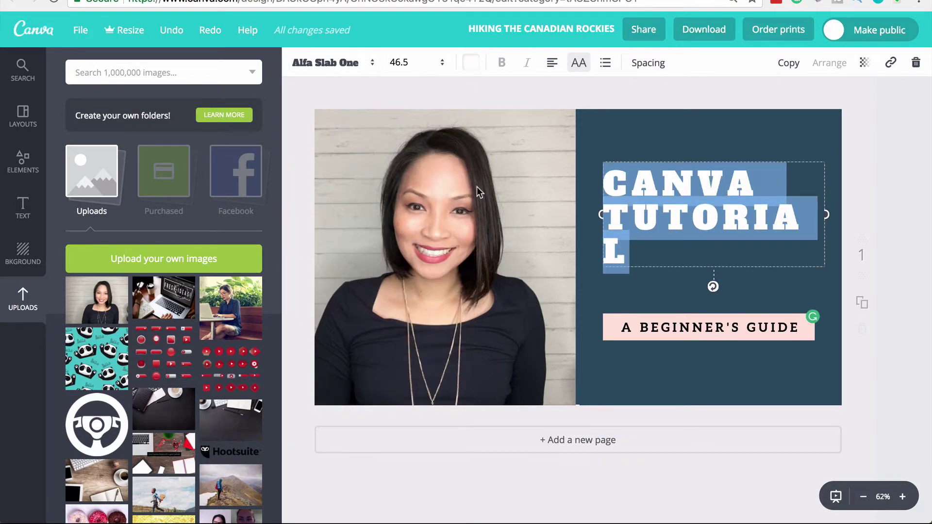
pyautogui.click(470, 99)
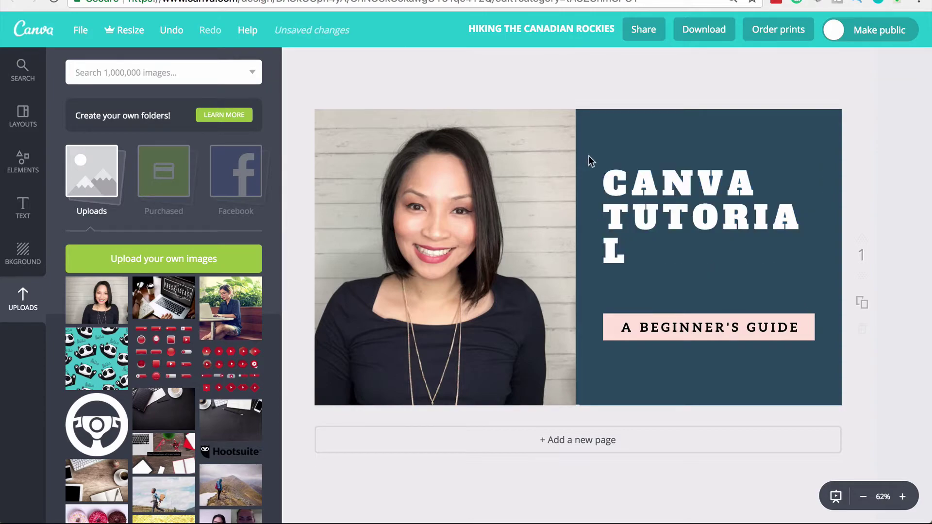
pyautogui.click(632, 176)
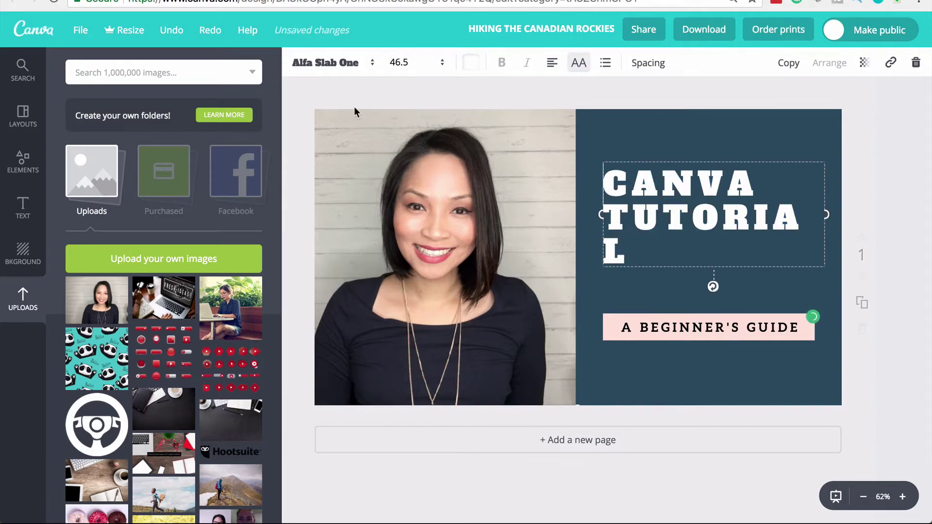
pyautogui.click(309, 72)
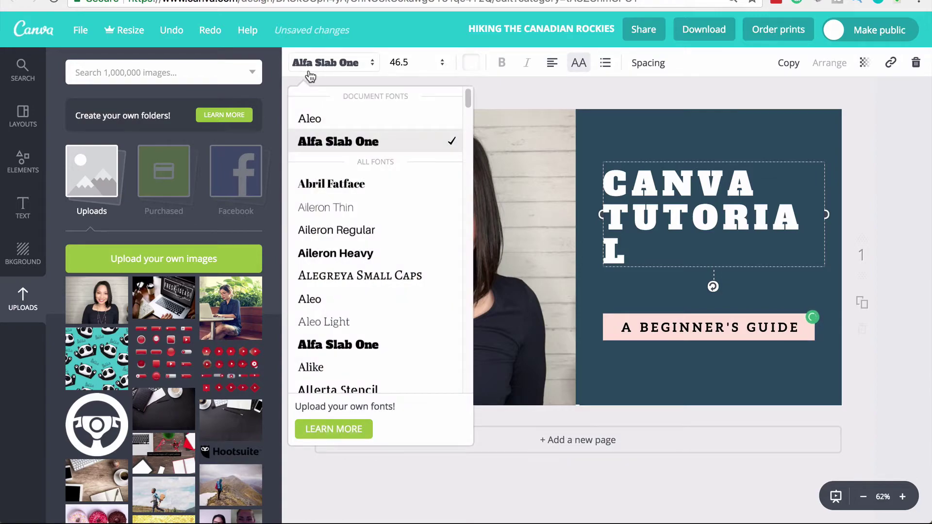
pyautogui.click(313, 74)
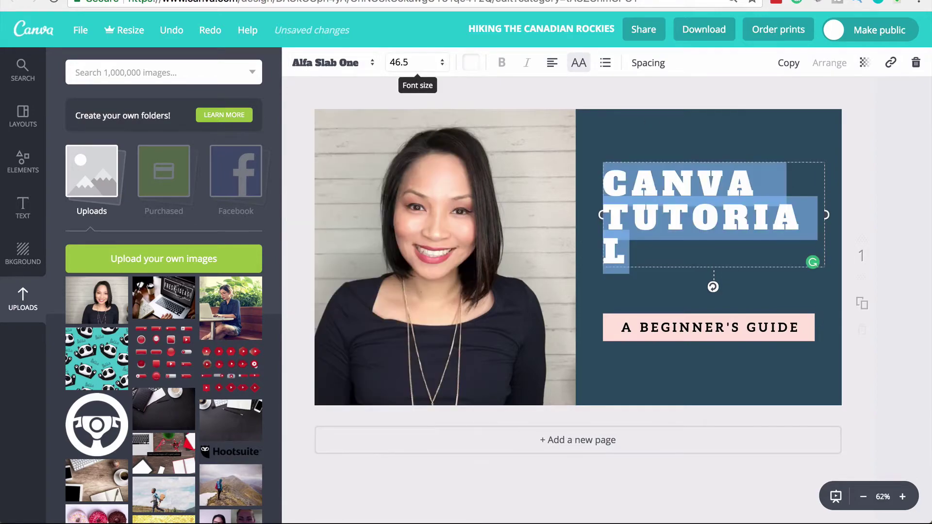
# Step: Change the title's font size from 46.5 to 42, after briefly trying 36
pyautogui.click(417, 62)
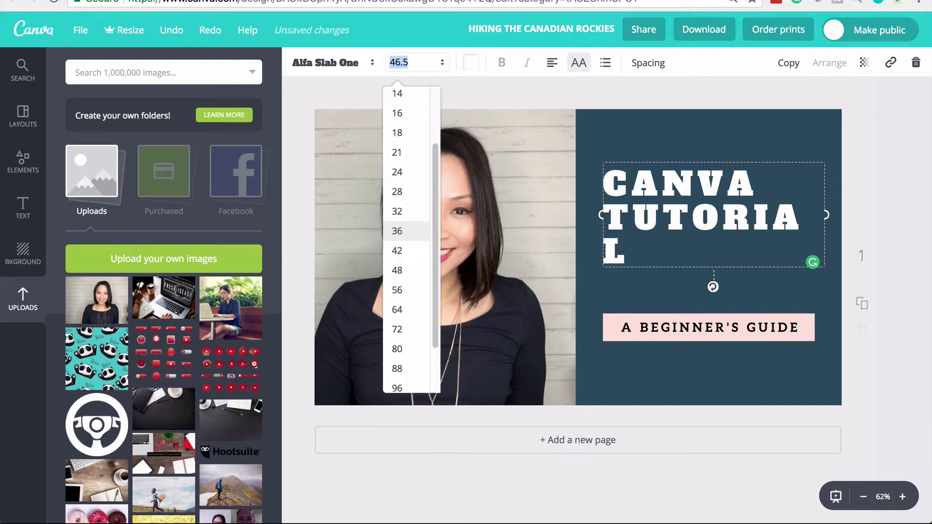
pyautogui.click(397, 231)
pyautogui.click(416, 63)
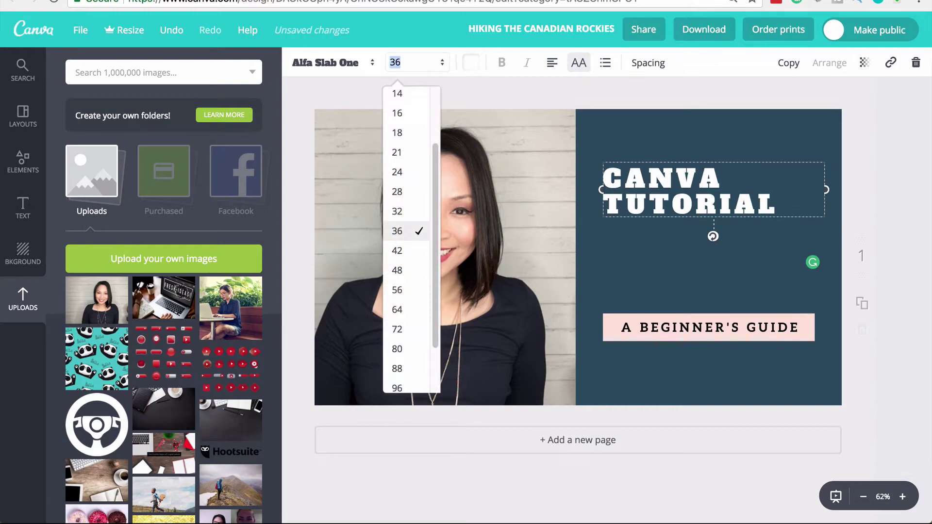
pyautogui.press('BackSpace')
pyautogui.write('3')
pyautogui.write('2')
pyautogui.press('Return')
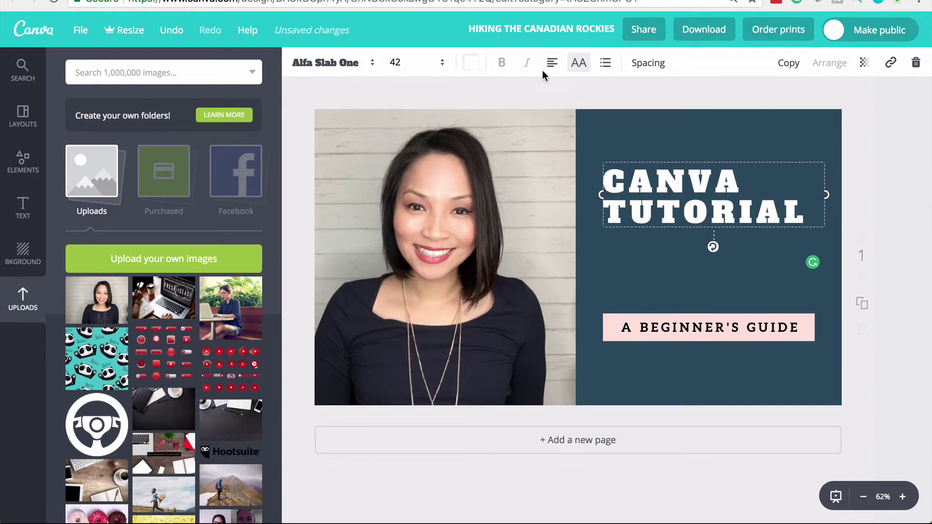
# Step: Switch the heading text to uppercase so it reads CANVA TUTORIAL
pyautogui.click(551, 64)
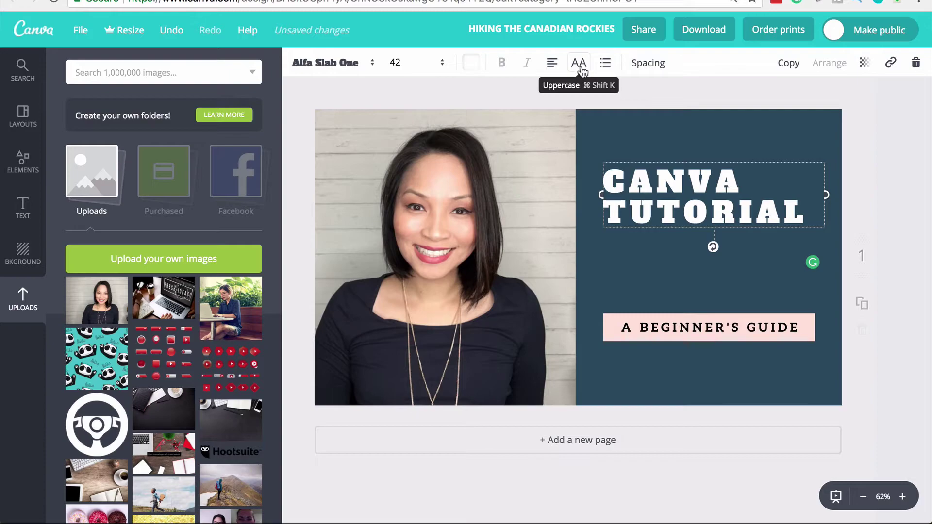
pyautogui.click(579, 66)
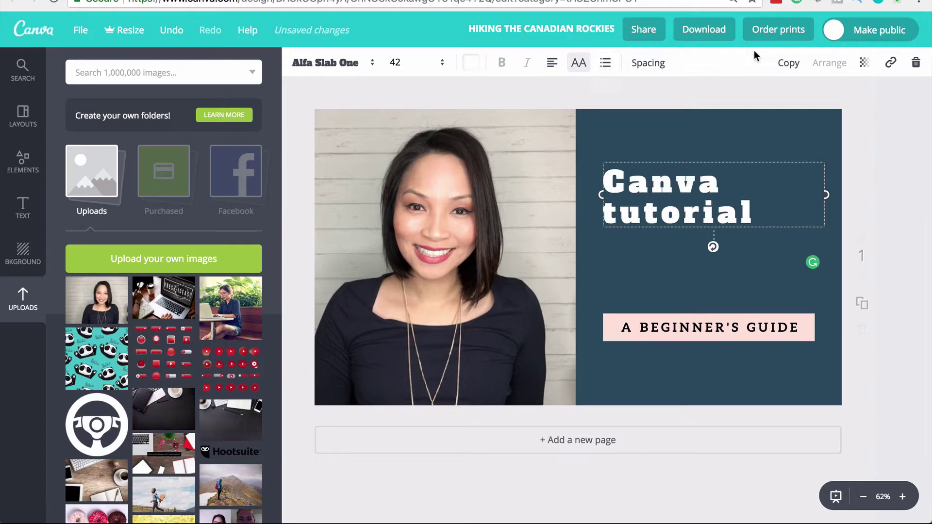
pyautogui.click(662, 69)
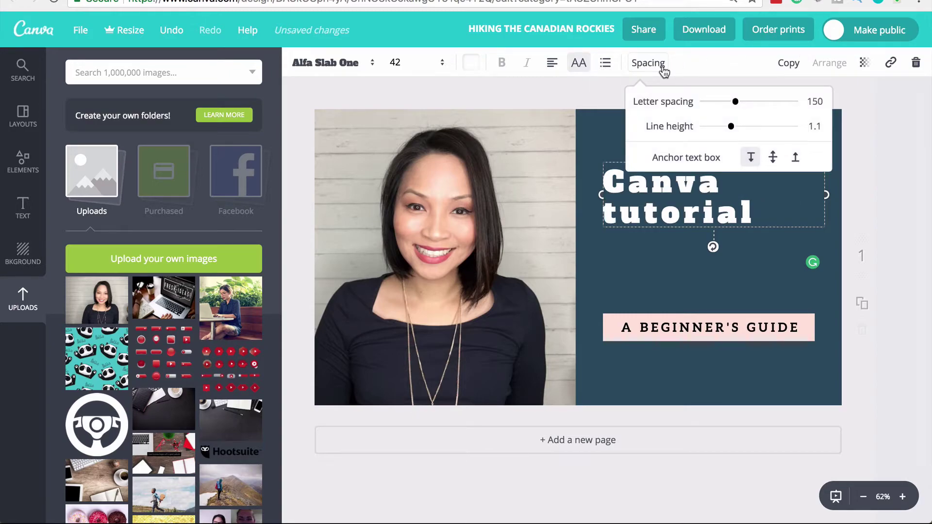
pyautogui.click(692, 72)
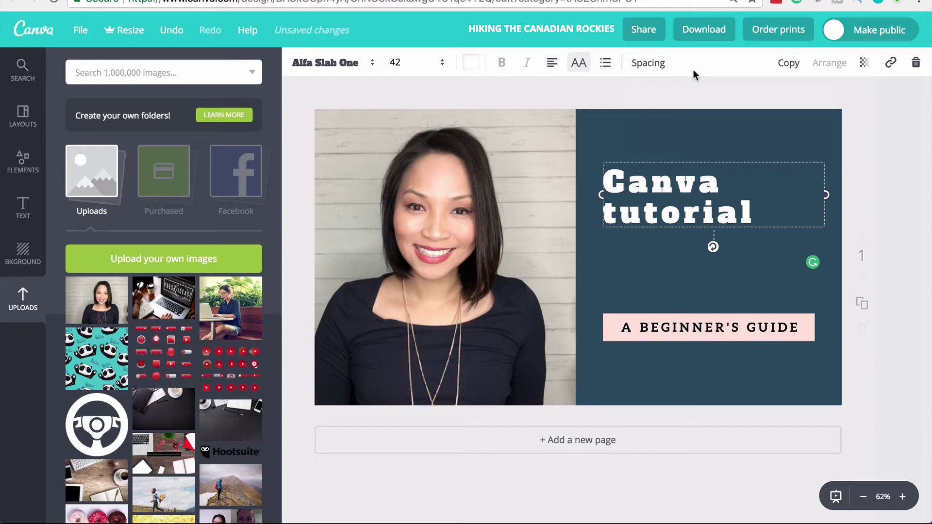
pyautogui.moveTo(603, 182); pyautogui.dragTo(831, 252)
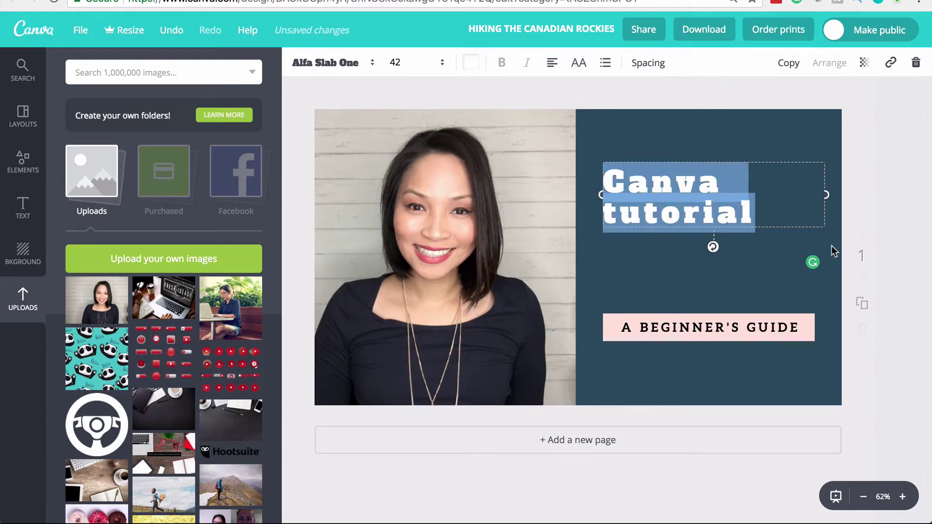
pyautogui.click(580, 64)
pyautogui.click(354, 77)
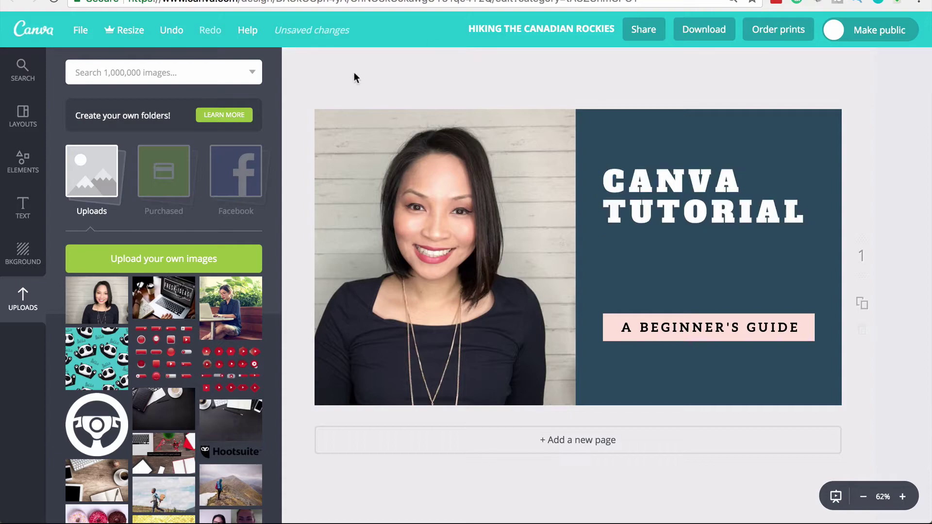
# Step: Browse the Free Photos in Elements, then bring up the image search box
pyautogui.click(19, 176)
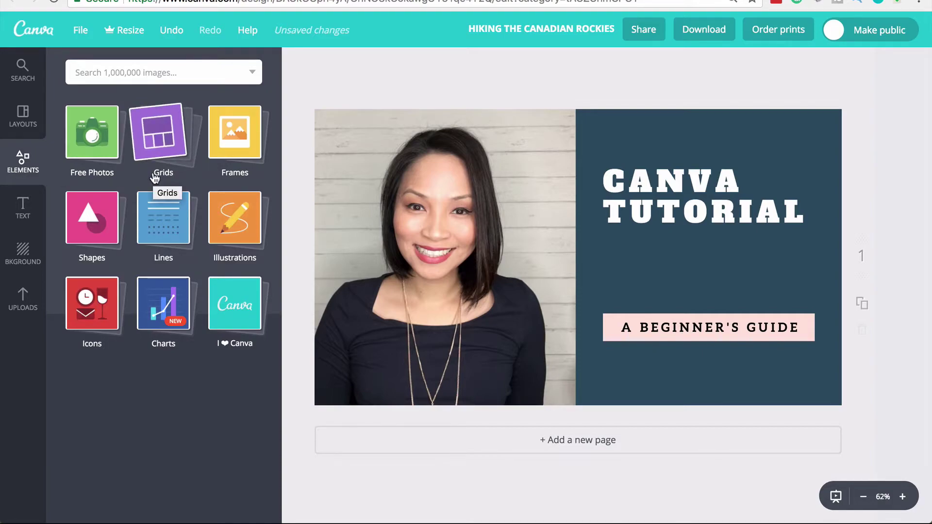
pyautogui.click(91, 143)
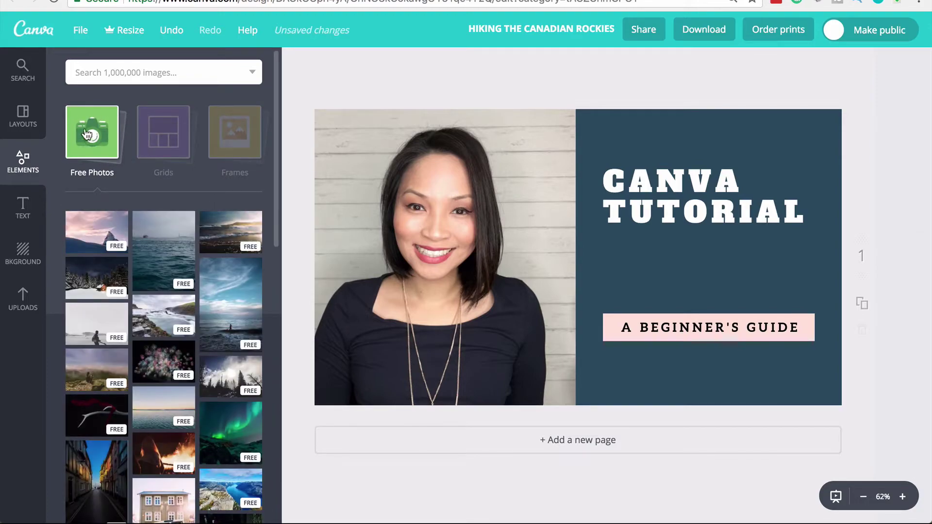
pyautogui.scroll(-8, 246, 194)
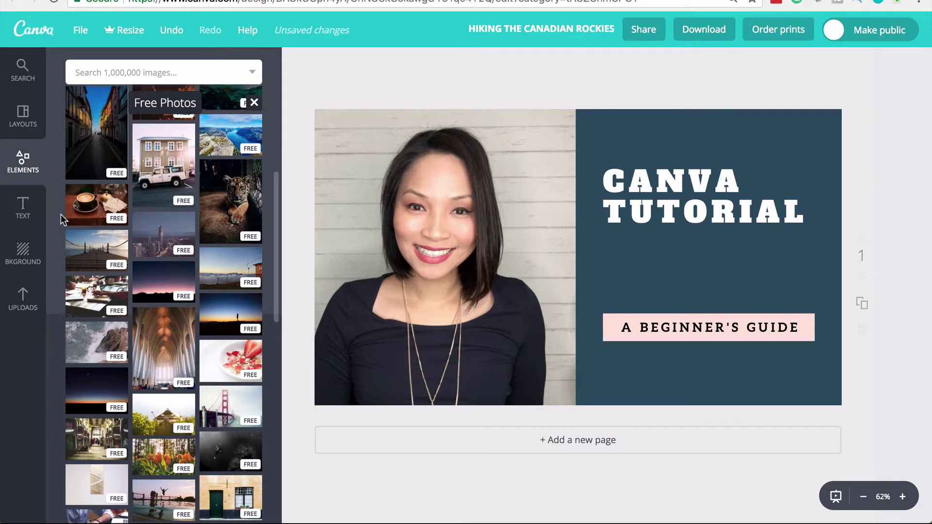
pyautogui.click(115, 73)
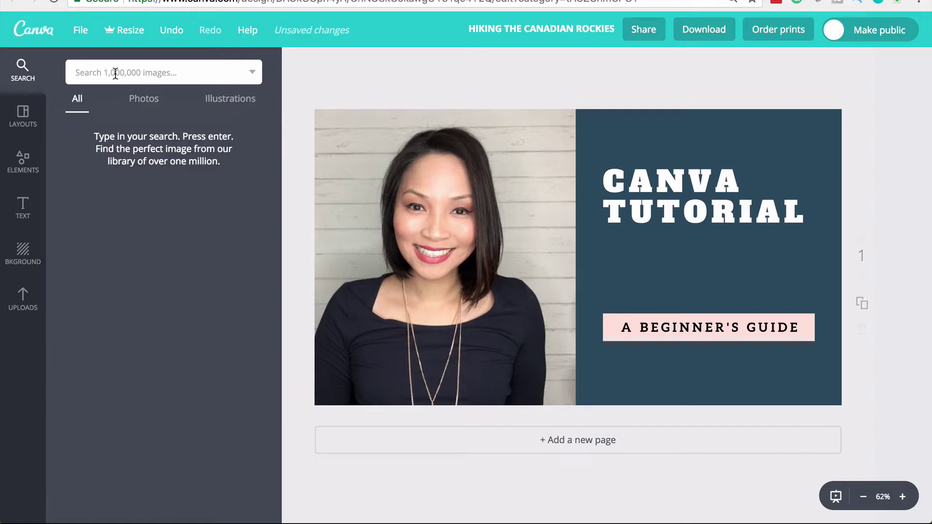
# Step: Search images for 'beach', view the Illustrations results, then return to the element categories
pyautogui.write('beach')
pyautogui.press('Return')
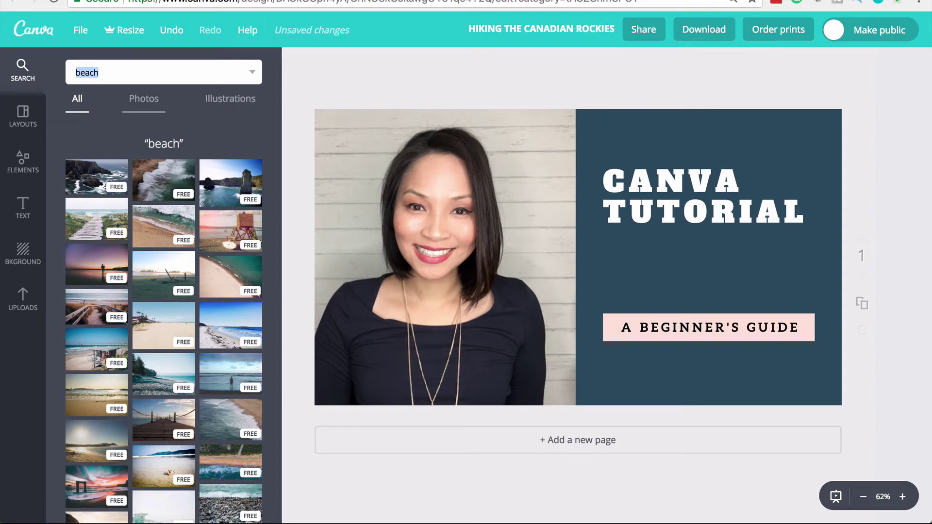
pyautogui.click(230, 98)
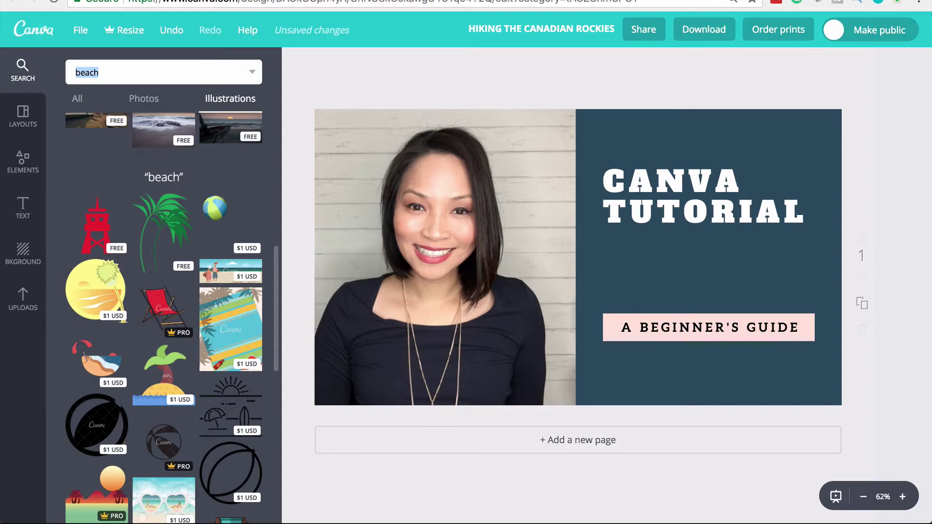
pyautogui.click(43, 176)
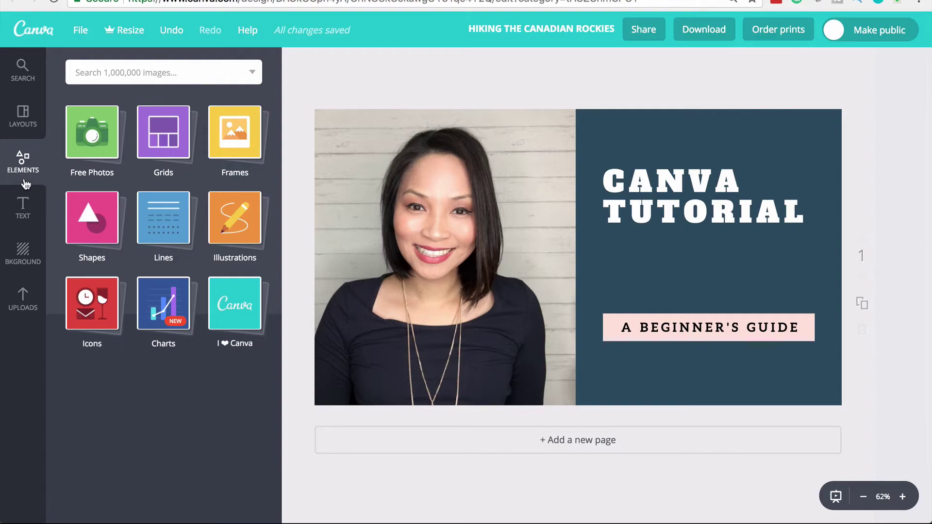
pyautogui.click(95, 226)
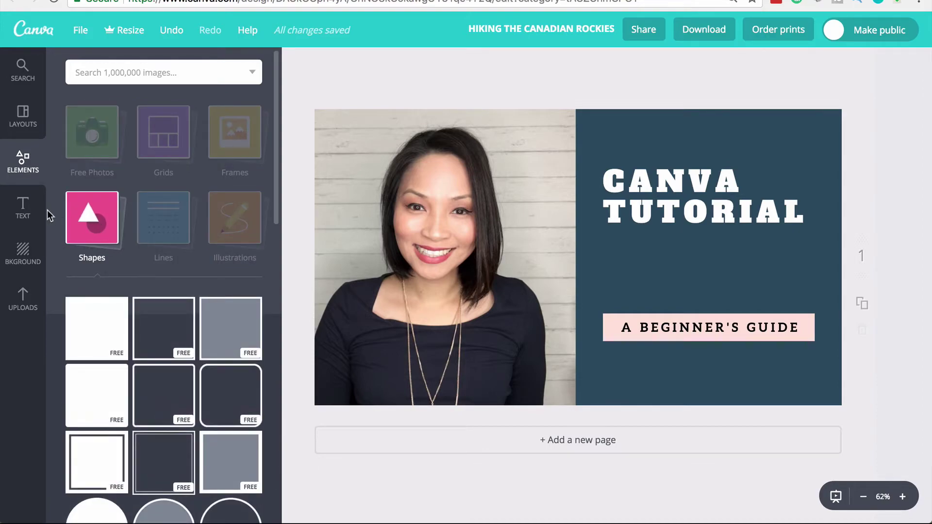
pyautogui.scroll(-5, 48, 210)
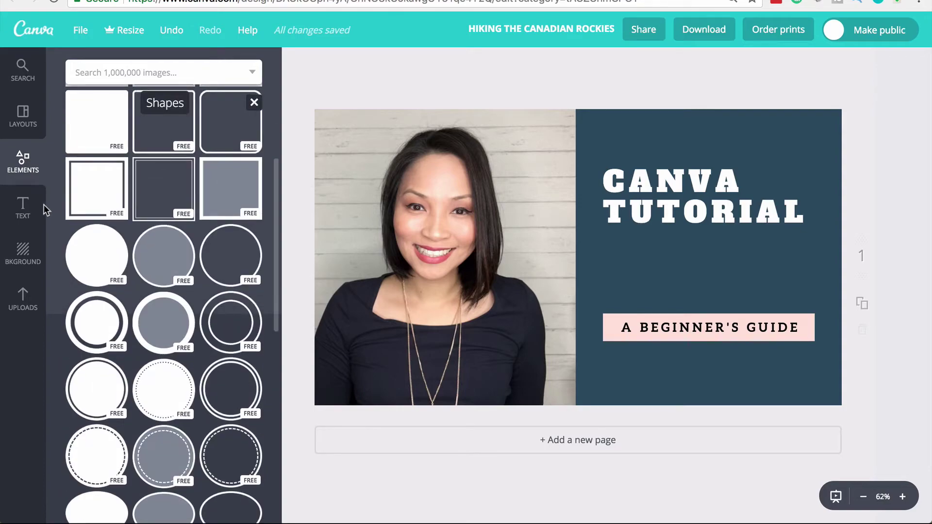
pyautogui.click(18, 172)
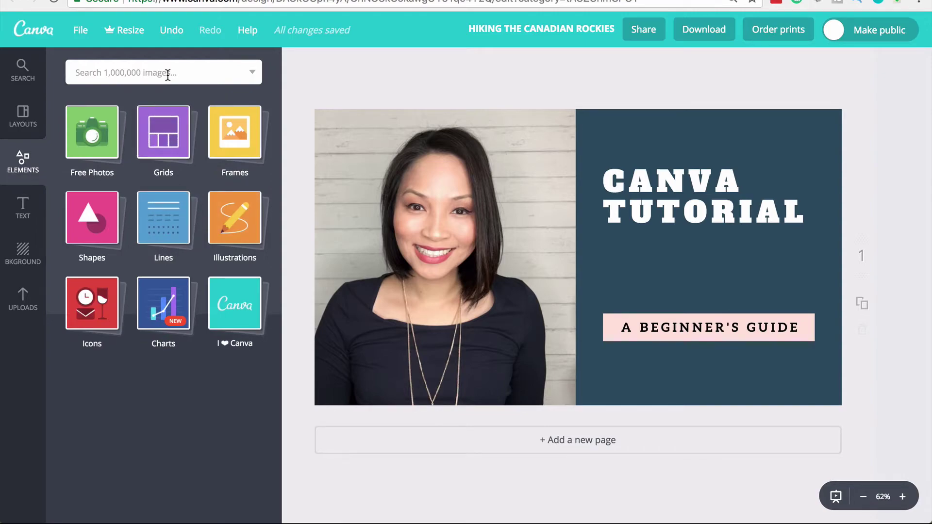
pyautogui.hotkey('ctrl', 'z')
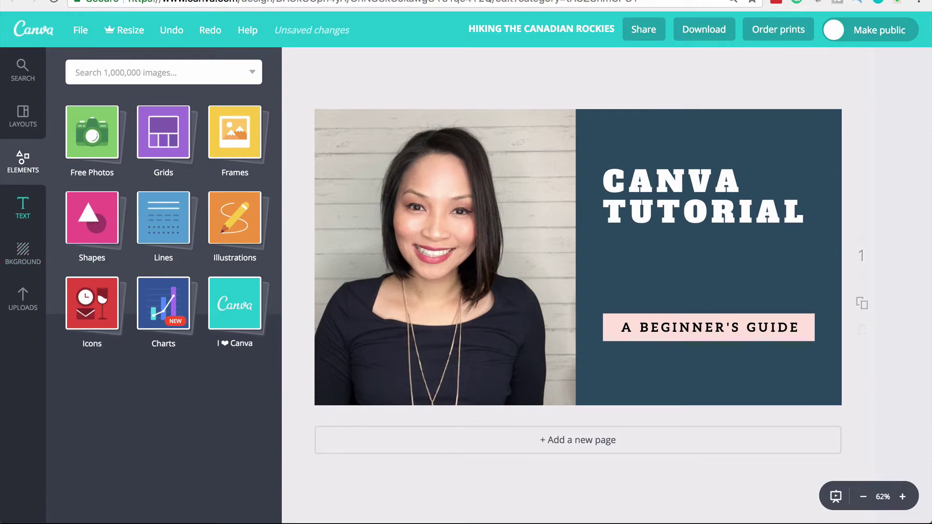
# Step: Add a subheading text box and move it onto the dark panel under TUTORIAL
pyautogui.click(23, 208)
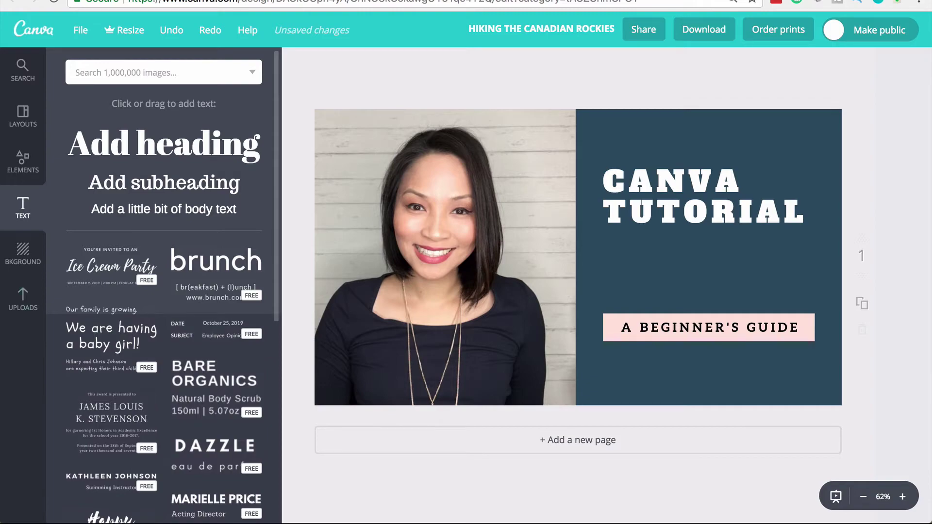
pyautogui.scroll(-6, 164, 291)
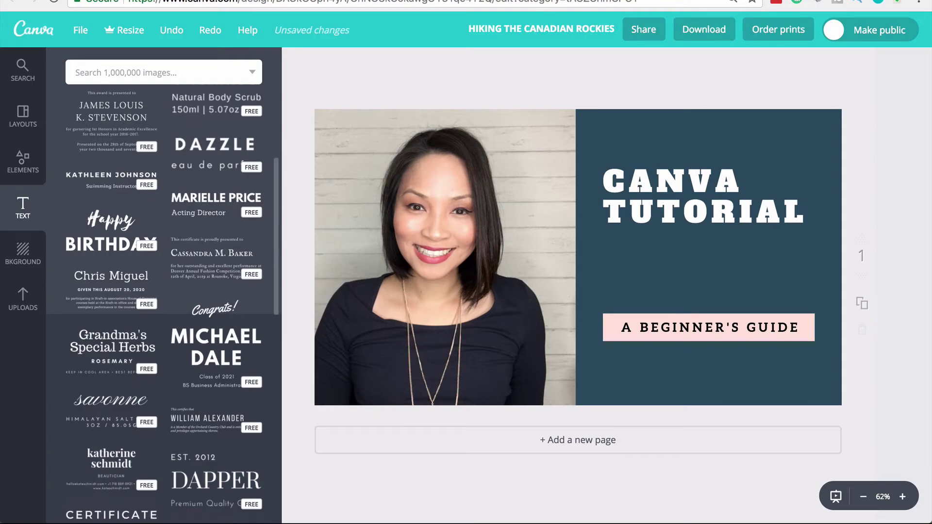
pyautogui.scroll(-1, 164, 292)
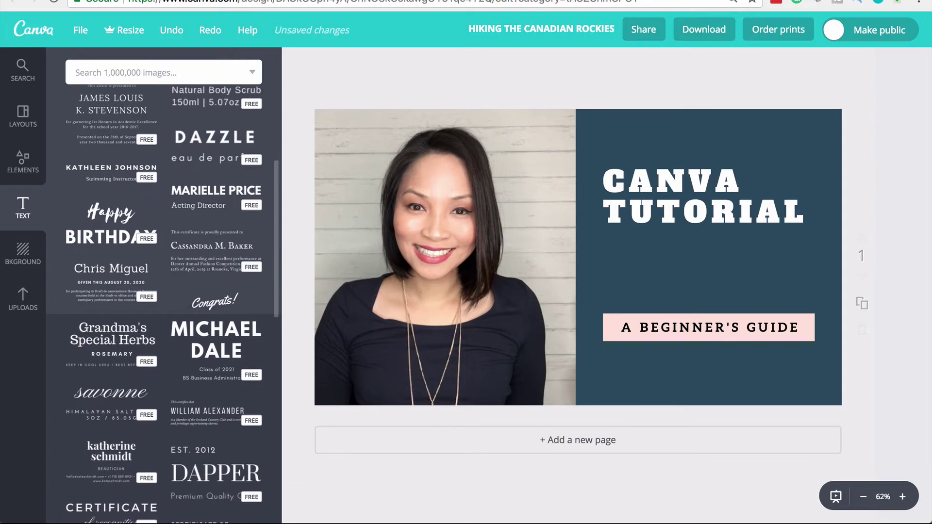
pyautogui.scroll(6, 163, 291)
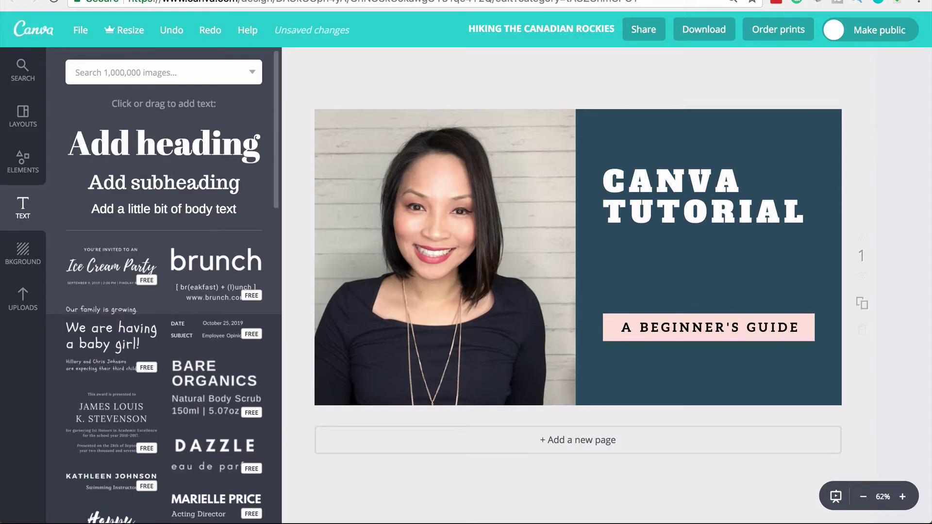
pyautogui.click(164, 183)
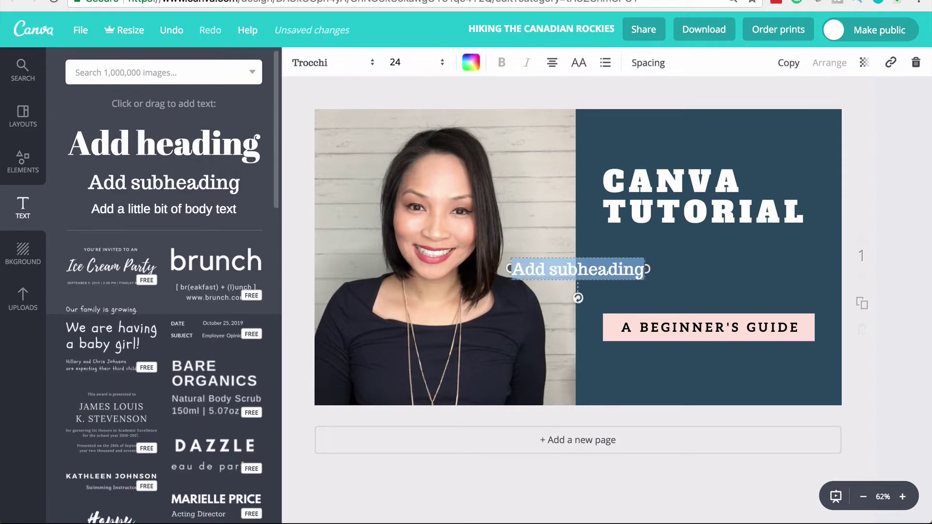
pyautogui.moveTo(578, 269); pyautogui.dragTo(670, 262)
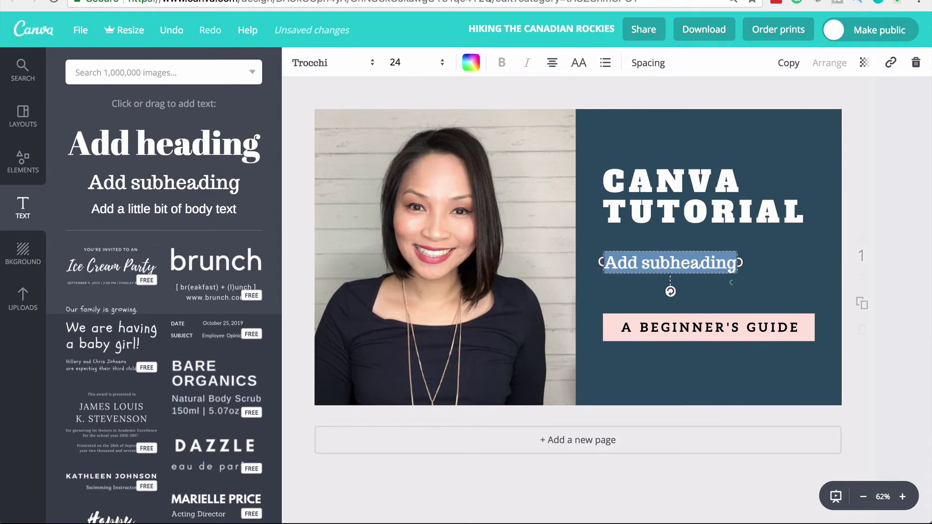
# Step: Replace the subheading placeholder with 'How to use Canva' and finish editing
pyautogui.press('BackSpace')
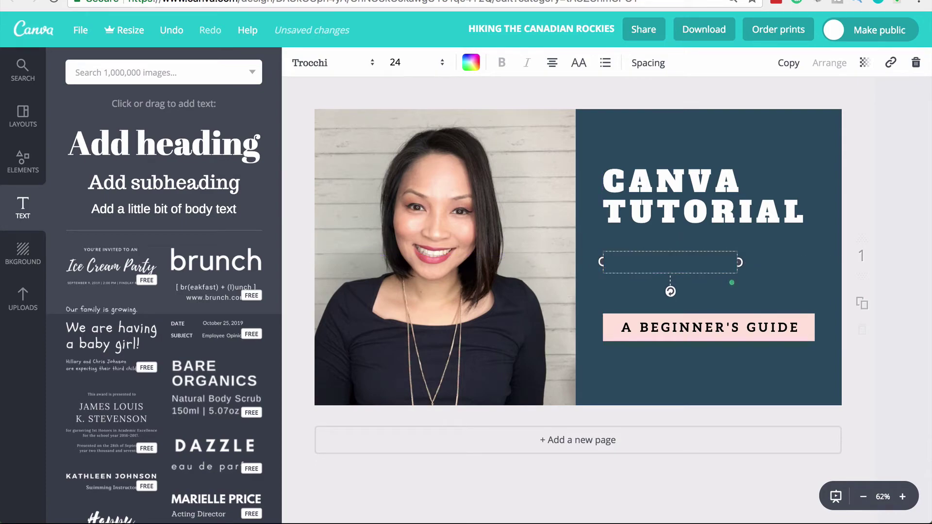
pyautogui.write('How to use CAn')
pyautogui.press('BackSpace')
pyautogui.press('BackSpace')
pyautogui.press('BackSpace')
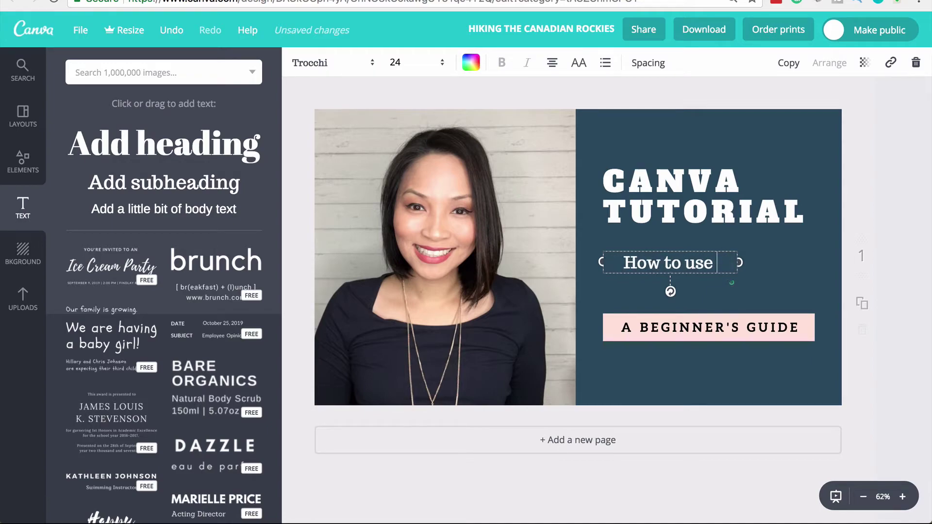
pyautogui.write('cana')
pyautogui.press('BackSpace')
pyautogui.press('BackSpace')
pyautogui.press('BackSpace')
pyautogui.press('BackSpace')
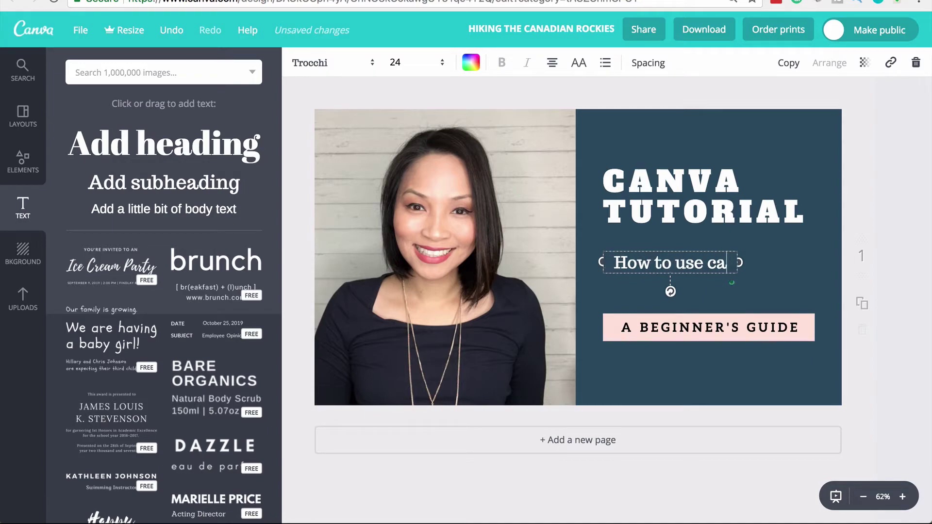
pyautogui.write('Canva')
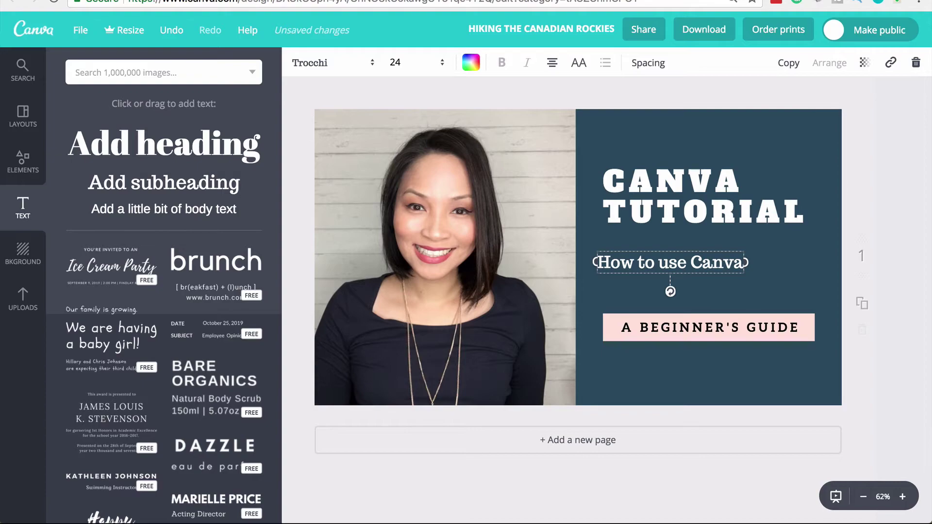
pyautogui.moveTo(596, 262); pyautogui.dragTo(690, 263)
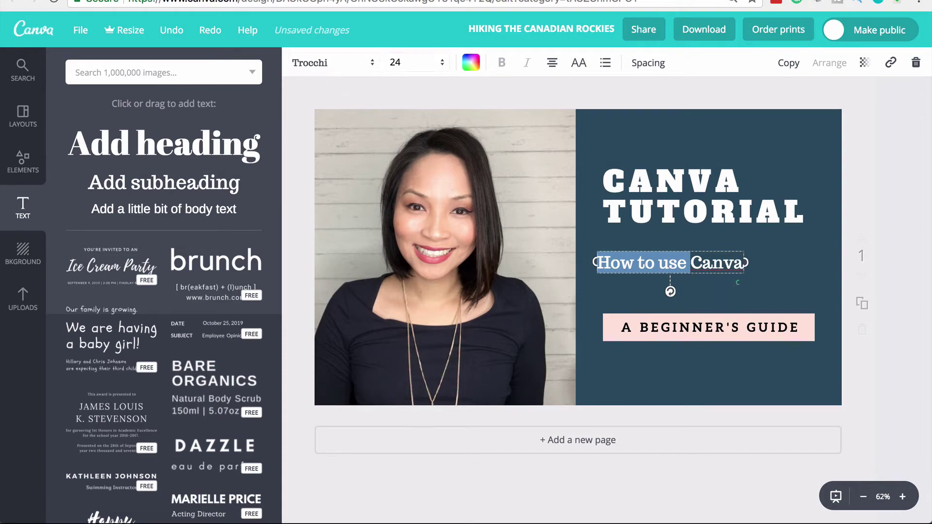
pyautogui.press('Escape')
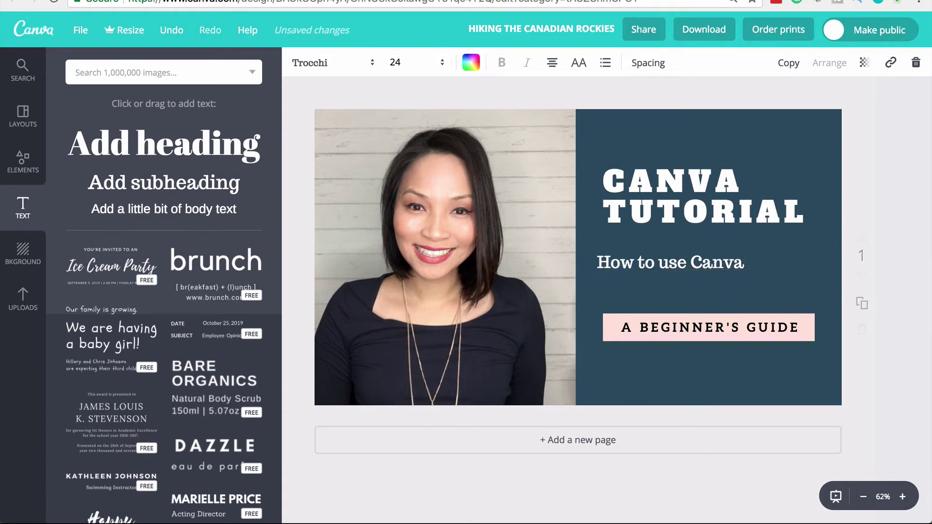
pyautogui.click(578, 255)
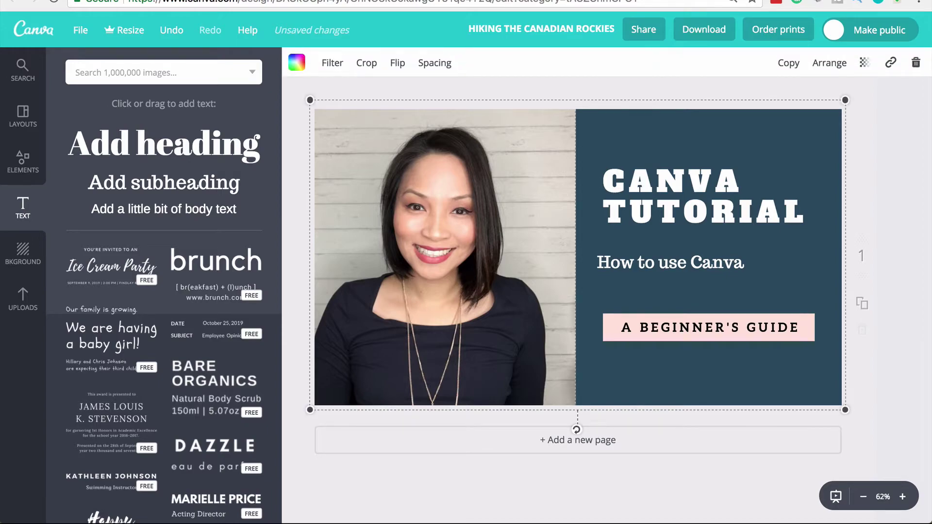
# Step: Change the right-hand panel's colour from dark navy to teal 1d515c
pyautogui.click(709, 379)
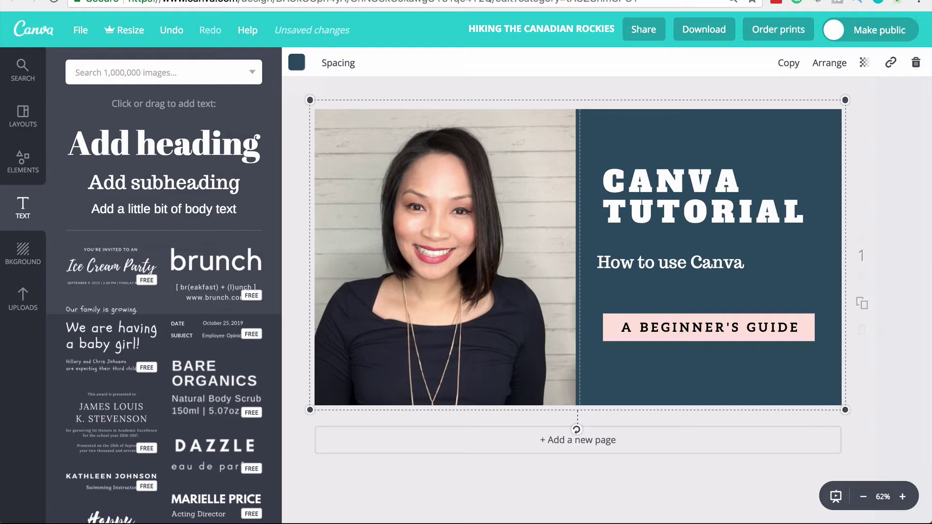
pyautogui.click(297, 63)
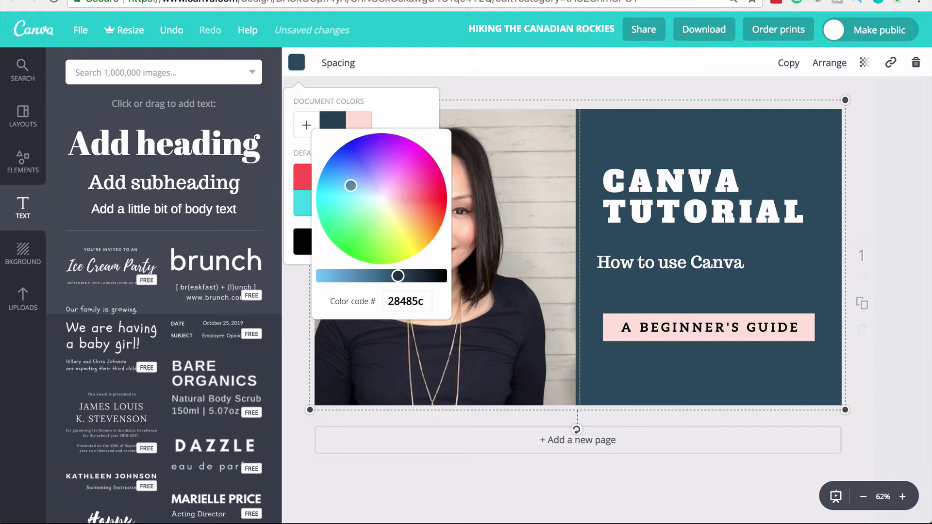
pyautogui.moveTo(350, 185); pyautogui.dragTo(342, 192)
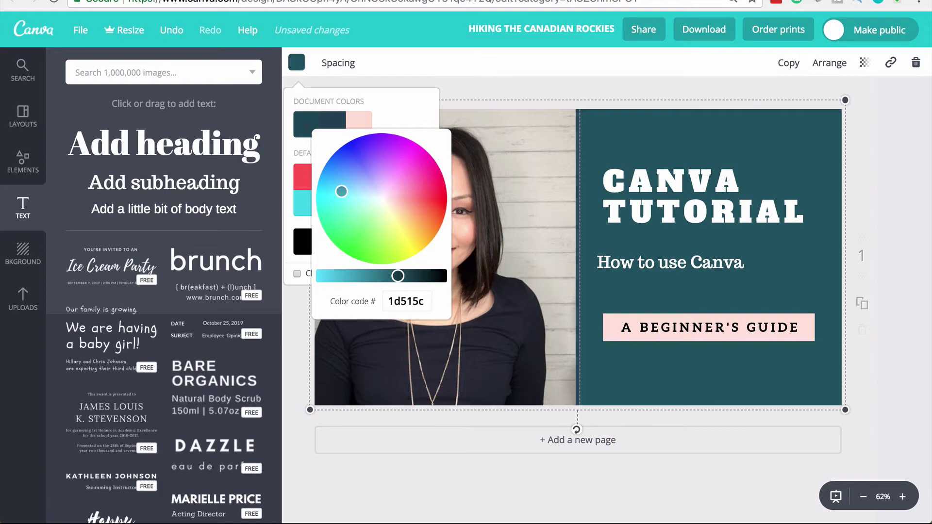
pyautogui.press('Escape')
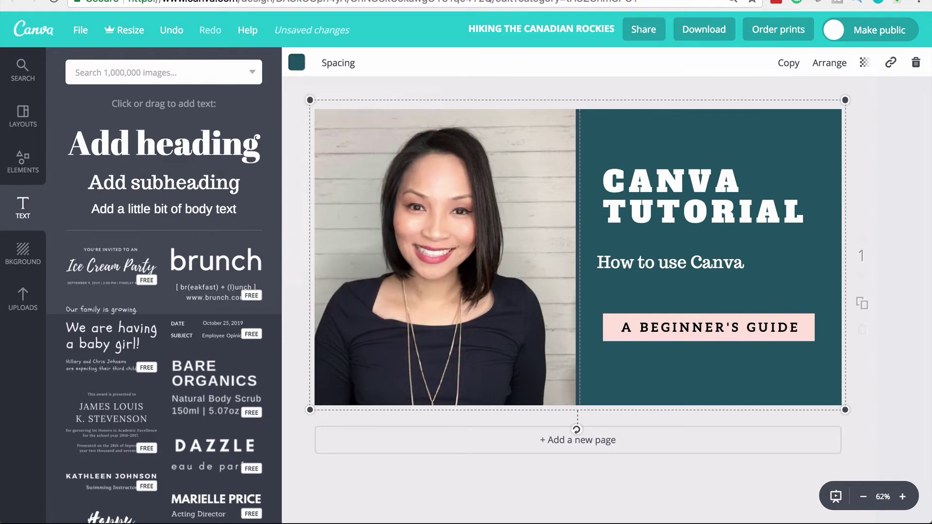
pyautogui.click(730, 266)
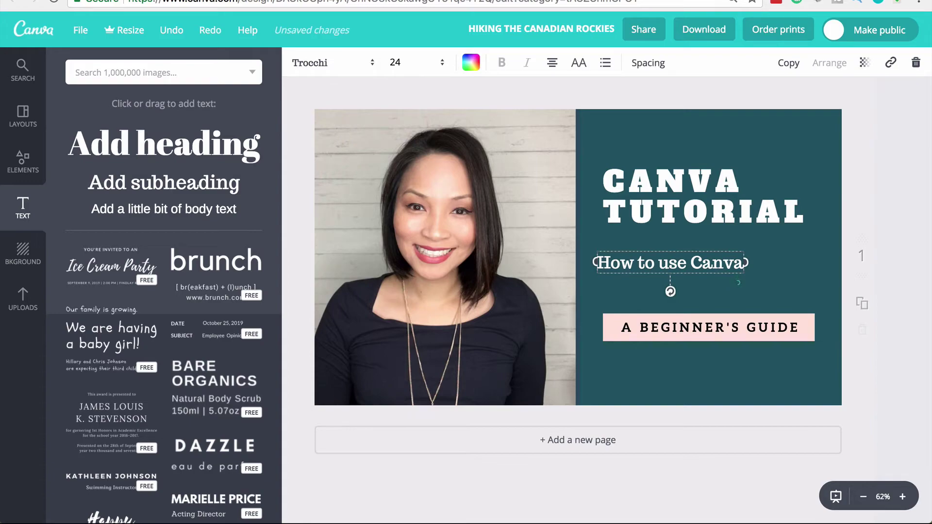
# Step: Nudge the subheading right to match the title's left edge, then check each element's alignment
pyautogui.moveTo(670, 262); pyautogui.dragTo(676, 264)
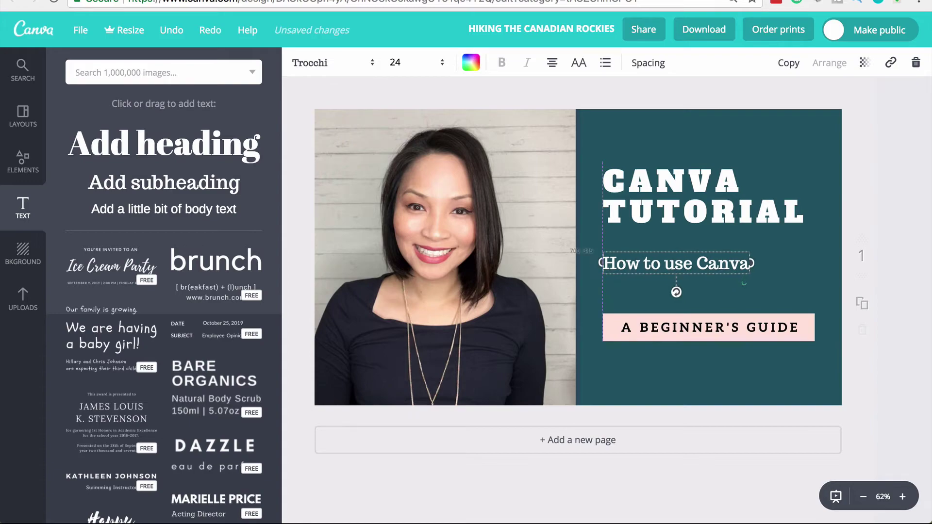
pyautogui.click(663, 68)
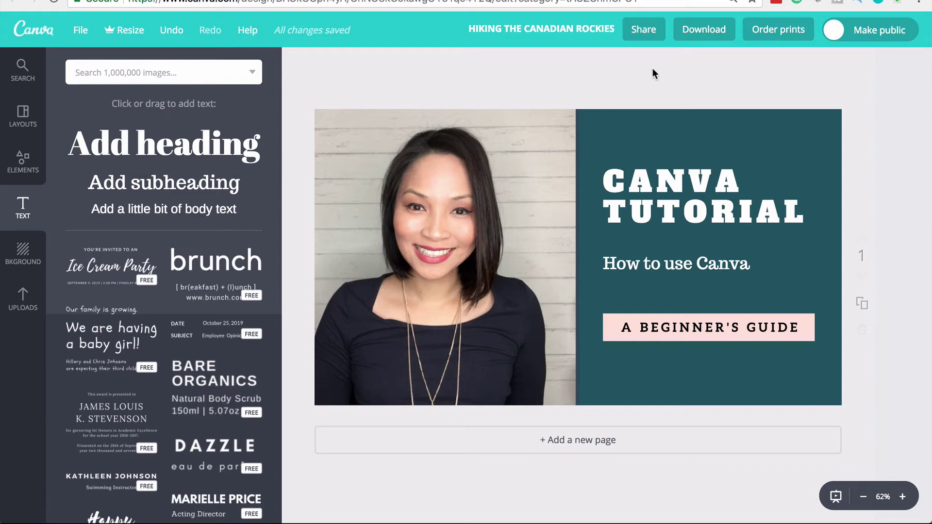
pyautogui.click(376, 226)
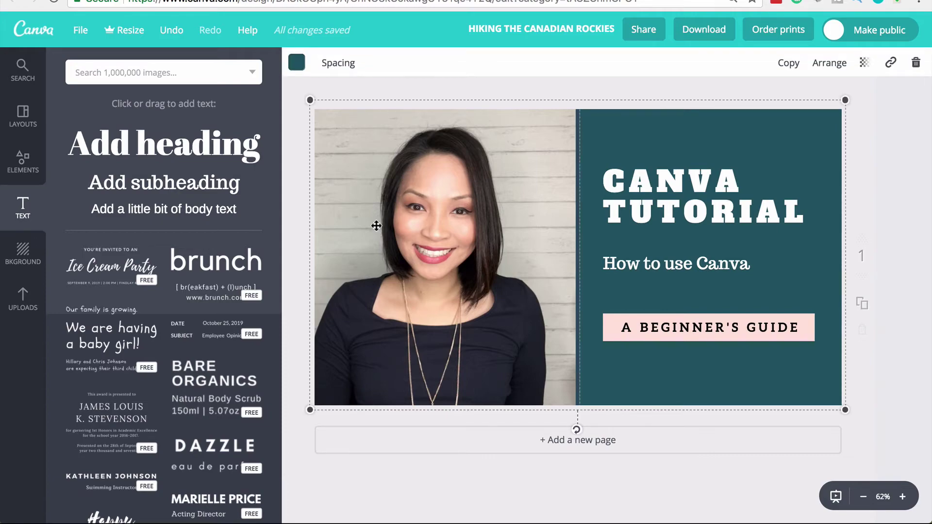
pyautogui.click(435, 211)
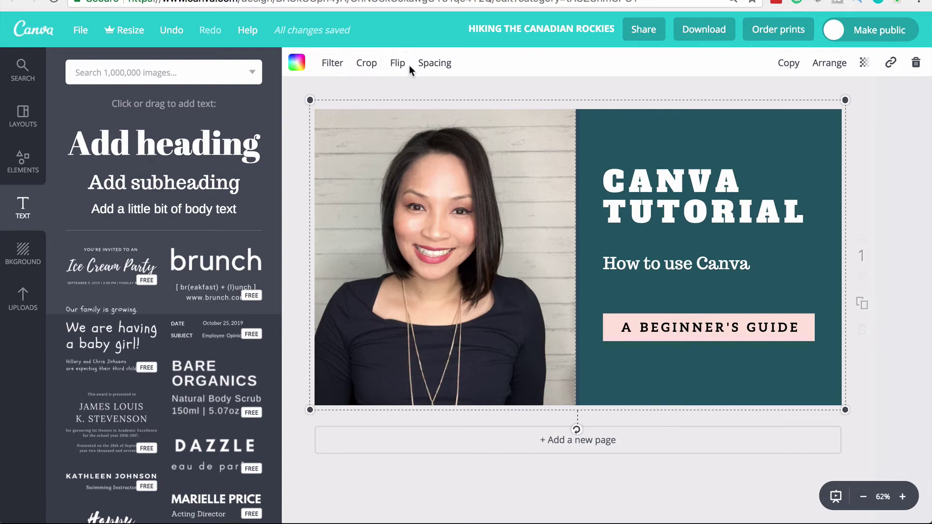
pyautogui.click(684, 203)
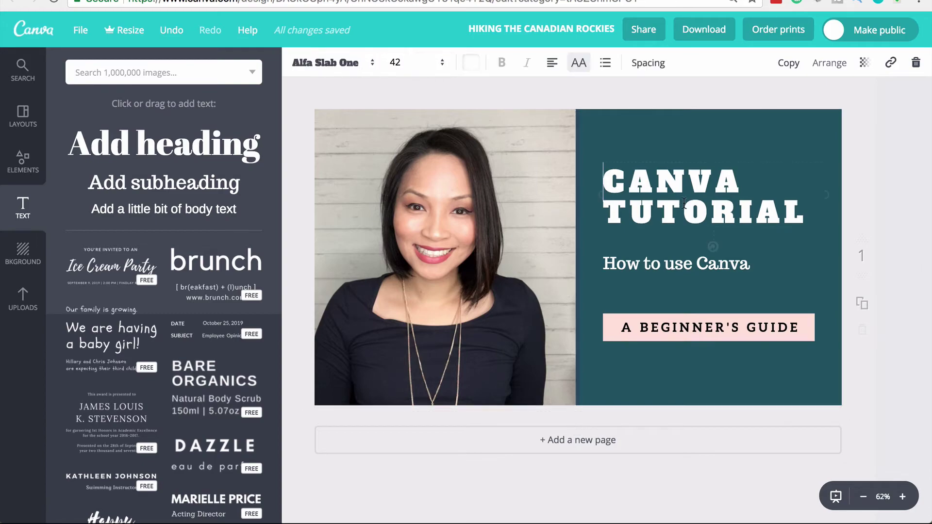
pyautogui.click(654, 272)
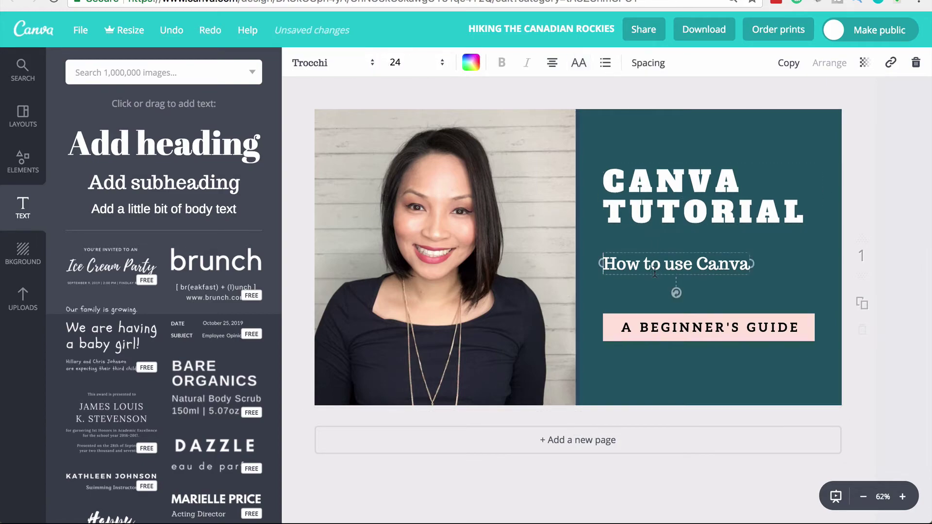
pyautogui.click(646, 325)
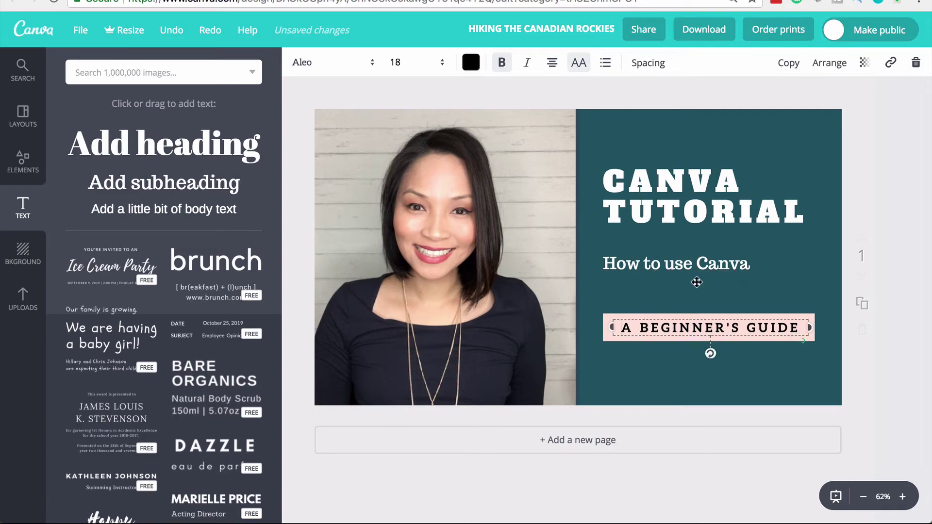
pyautogui.click(875, 164)
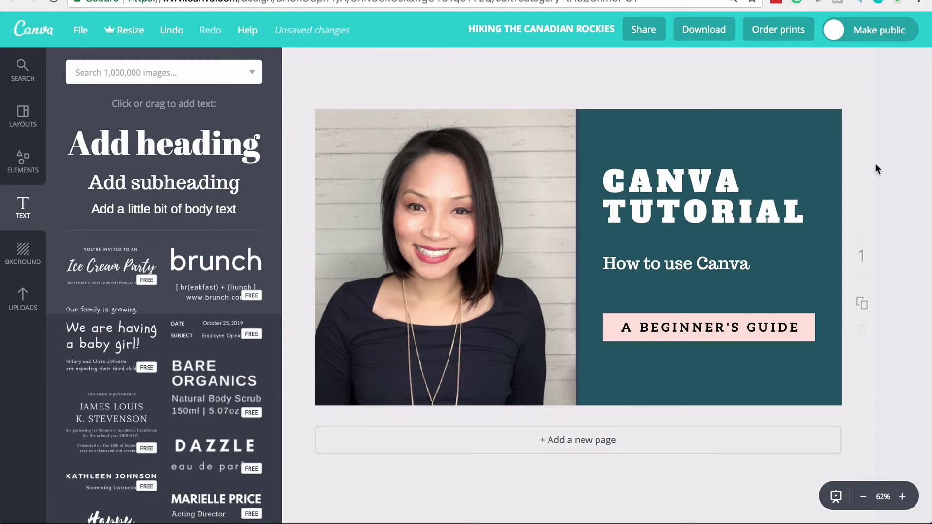
# Step: Save the design and rename it 'Canva Youtube thumbnail'
pyautogui.click(81, 30)
pyautogui.click(92, 143)
pyautogui.click(504, 24)
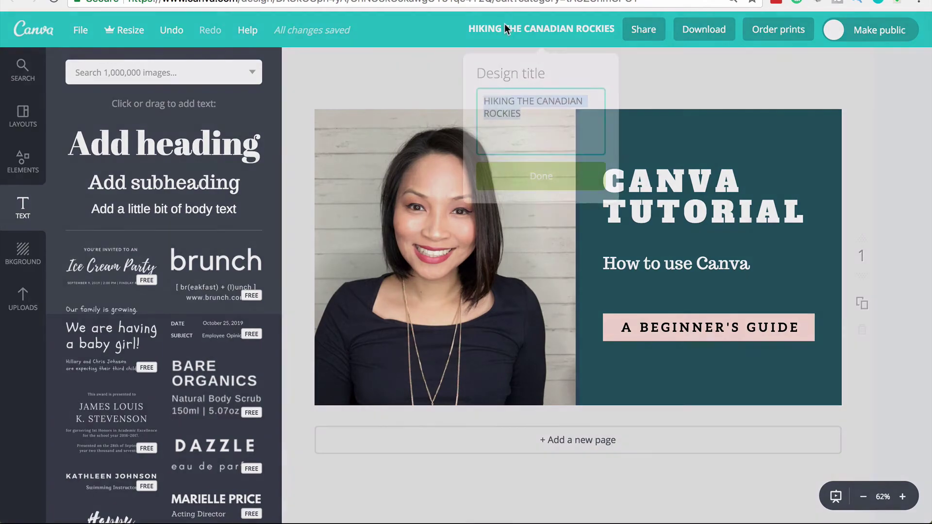
pyautogui.press('BackSpace')
pyautogui.write('Canv')
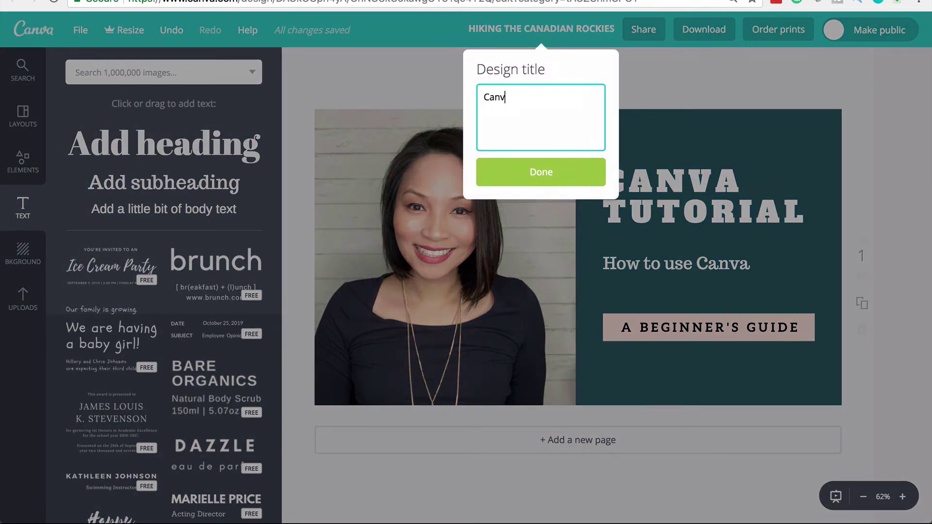
pyautogui.write('a Youtube thumbnail')
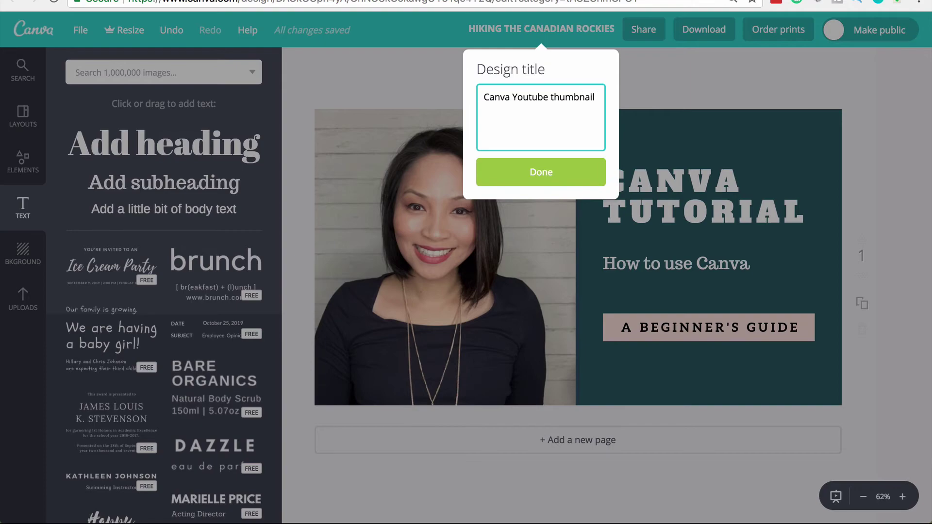
pyautogui.press('Return')
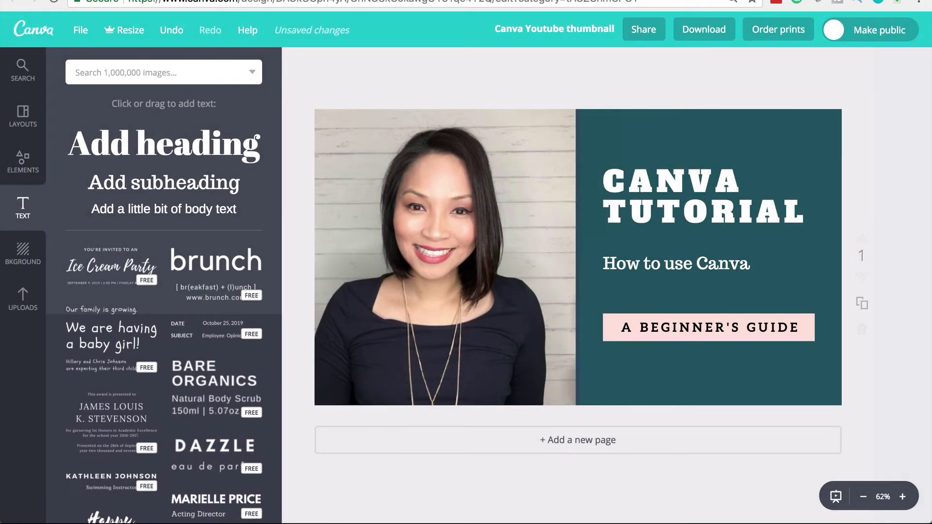
pyautogui.click(704, 29)
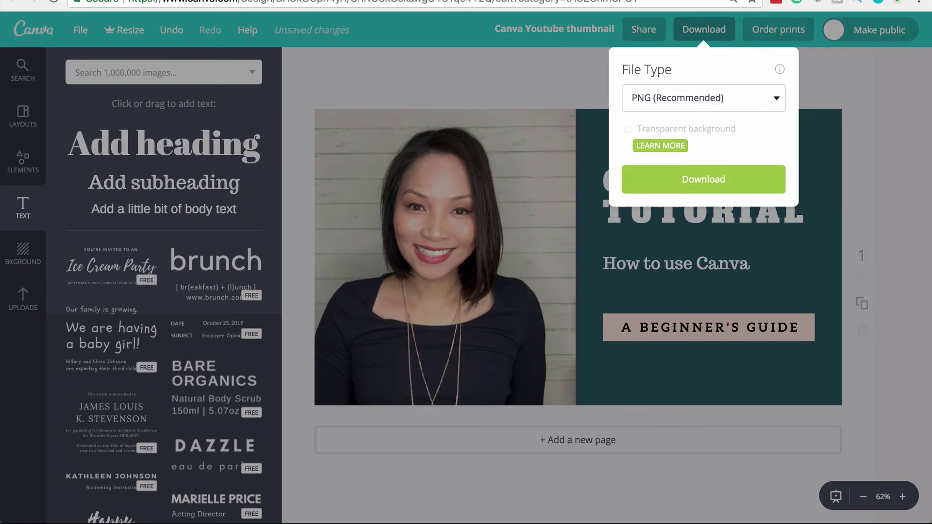
# Step: Download the thumbnail with PNG as the file type
pyautogui.click(656, 102)
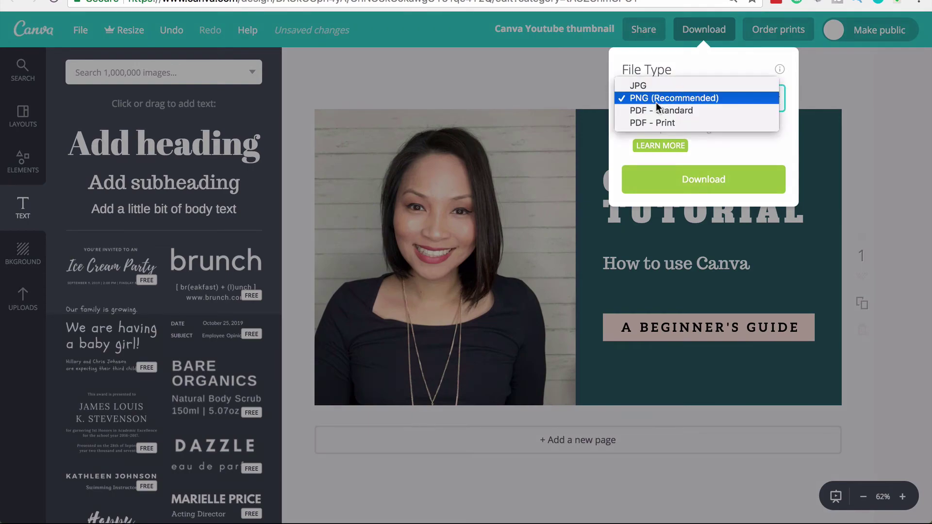
pyautogui.click(700, 98)
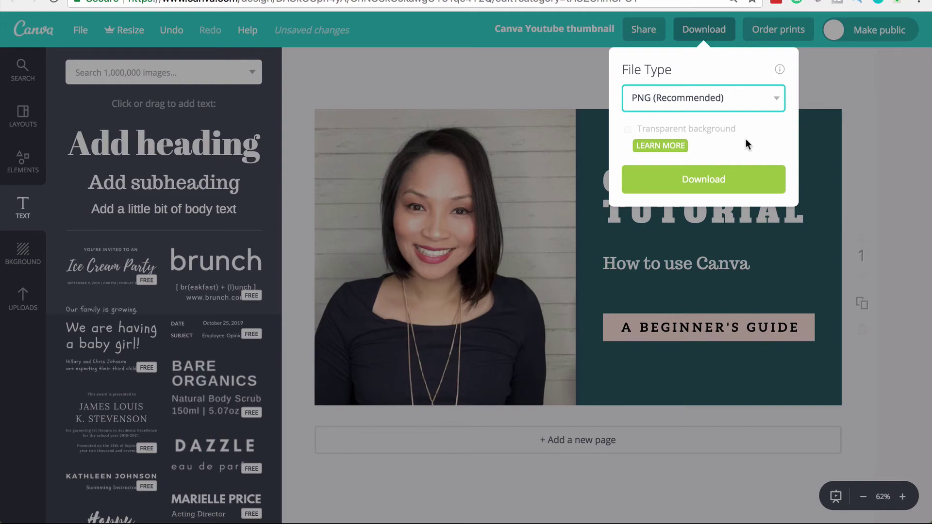
pyautogui.click(712, 182)
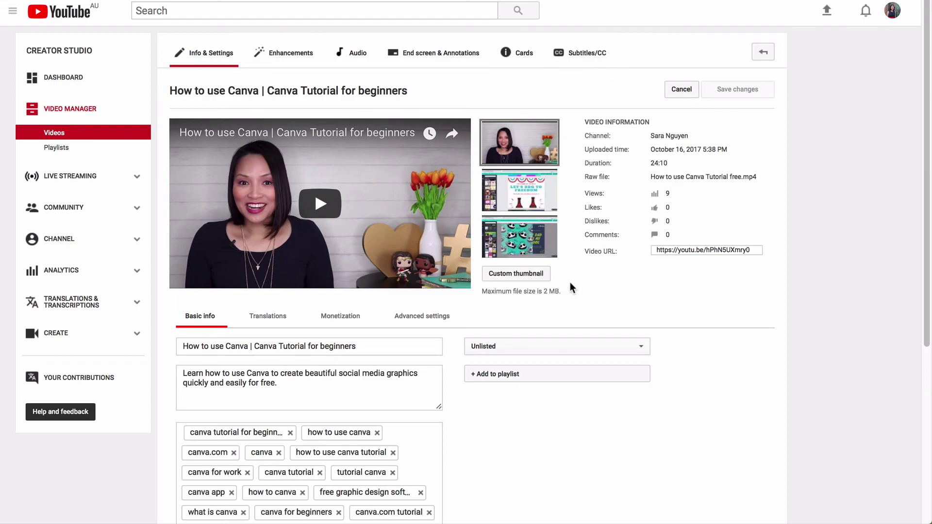
# Step: Upload Canva Youtube thumbnail.png from the Desktop as the video's custom thumbnail
pyautogui.click(533, 275)
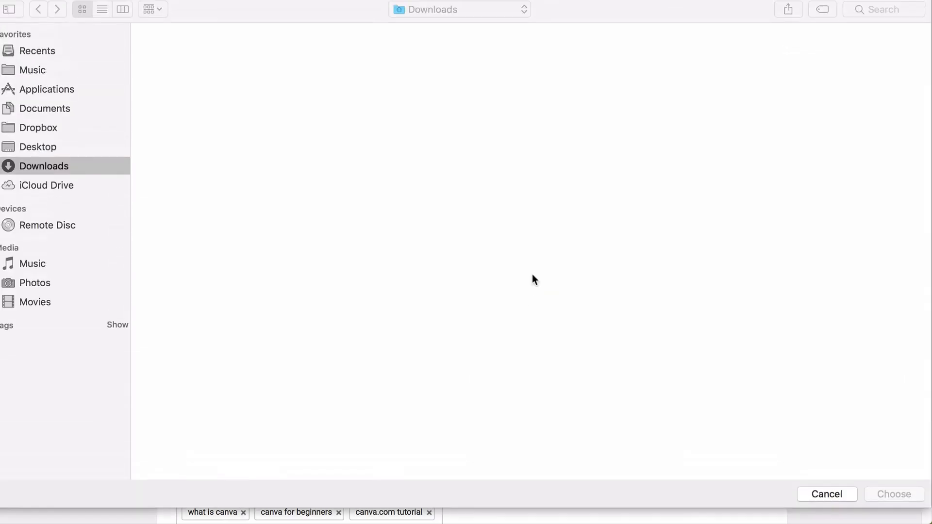
pyautogui.click(41, 150)
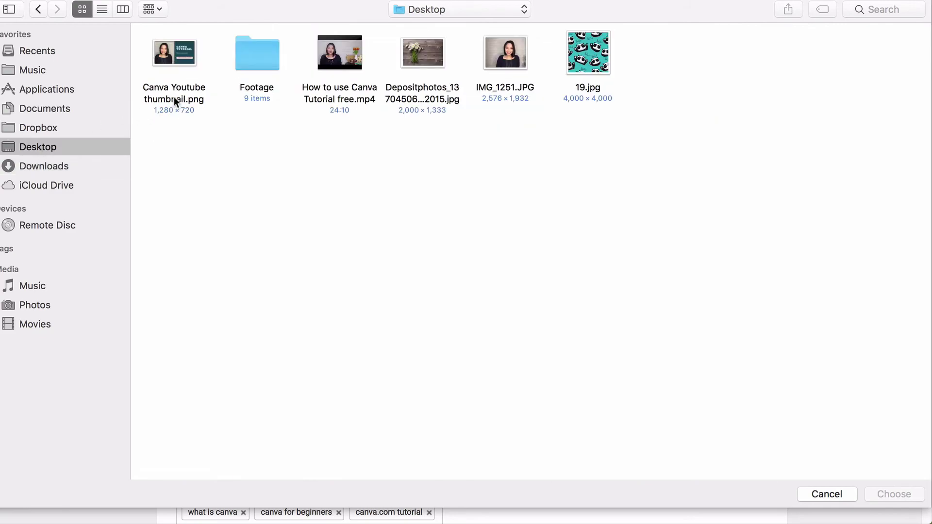
pyautogui.click(173, 99)
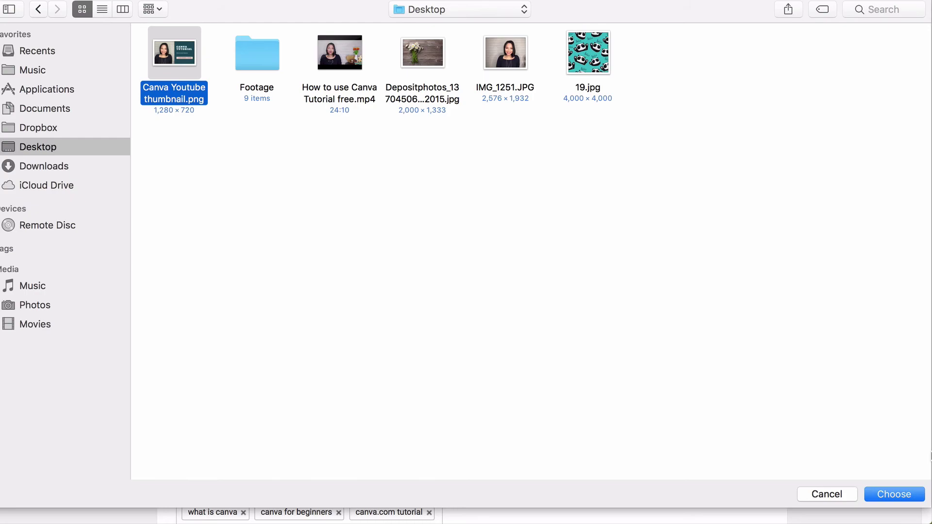
pyautogui.click(894, 494)
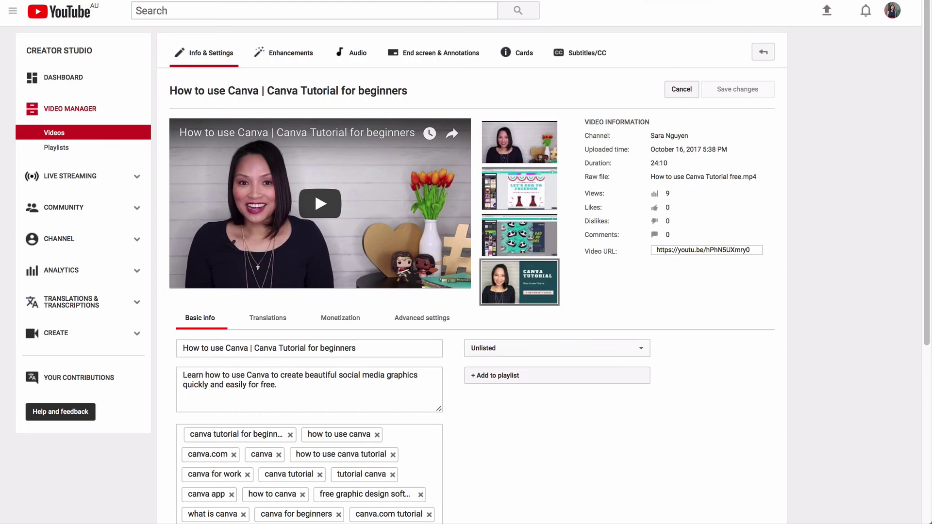
pyautogui.moveTo(551, 300)
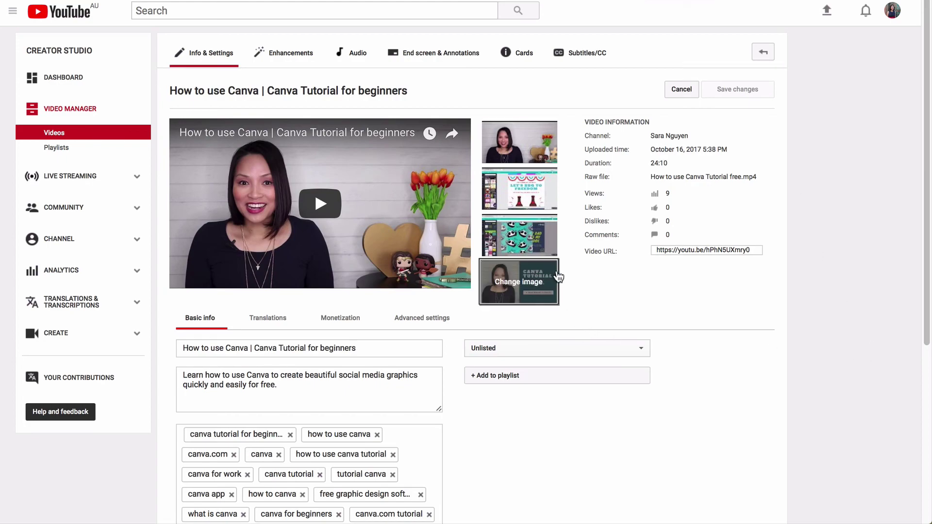